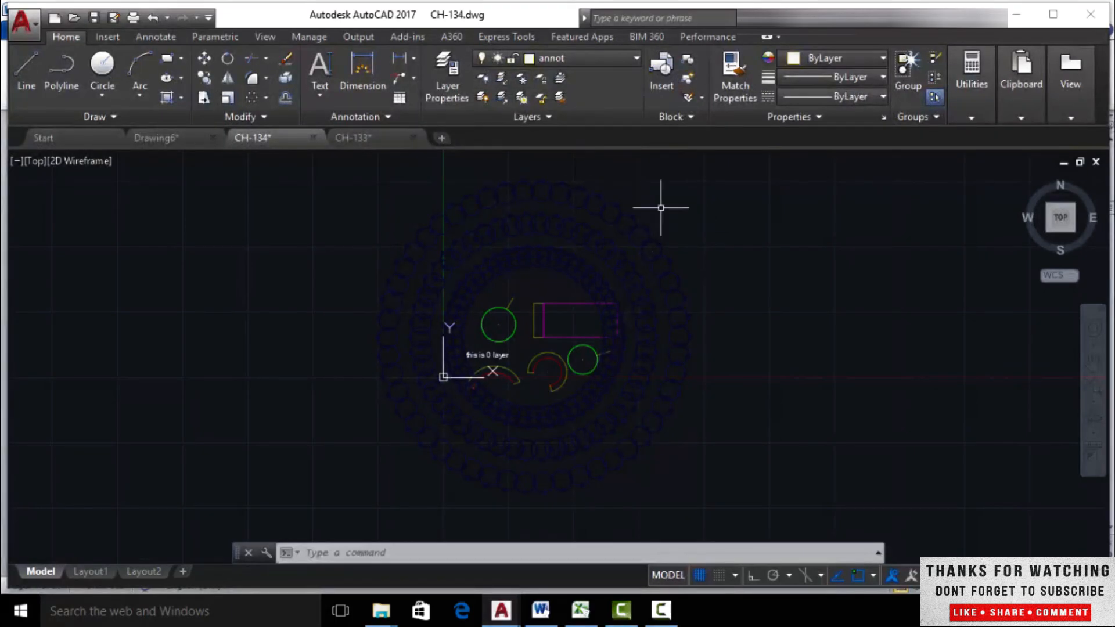
# - Turn on the reference layer to show its construction lines and large circle
pyautogui.click(635, 60)
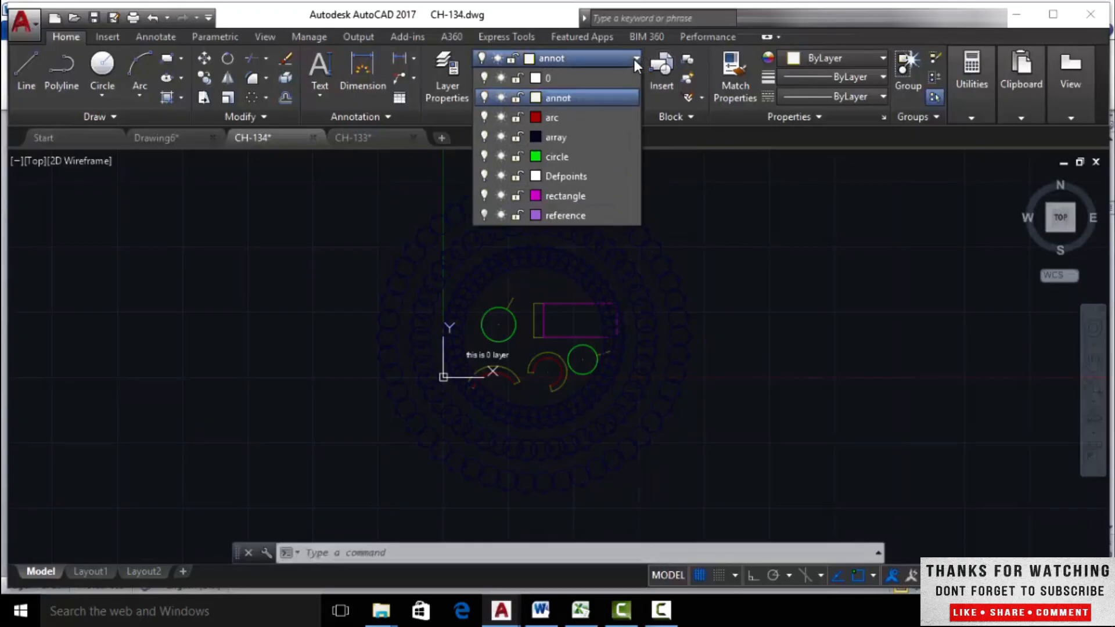
pyautogui.click(484, 215)
pyautogui.click(847, 272)
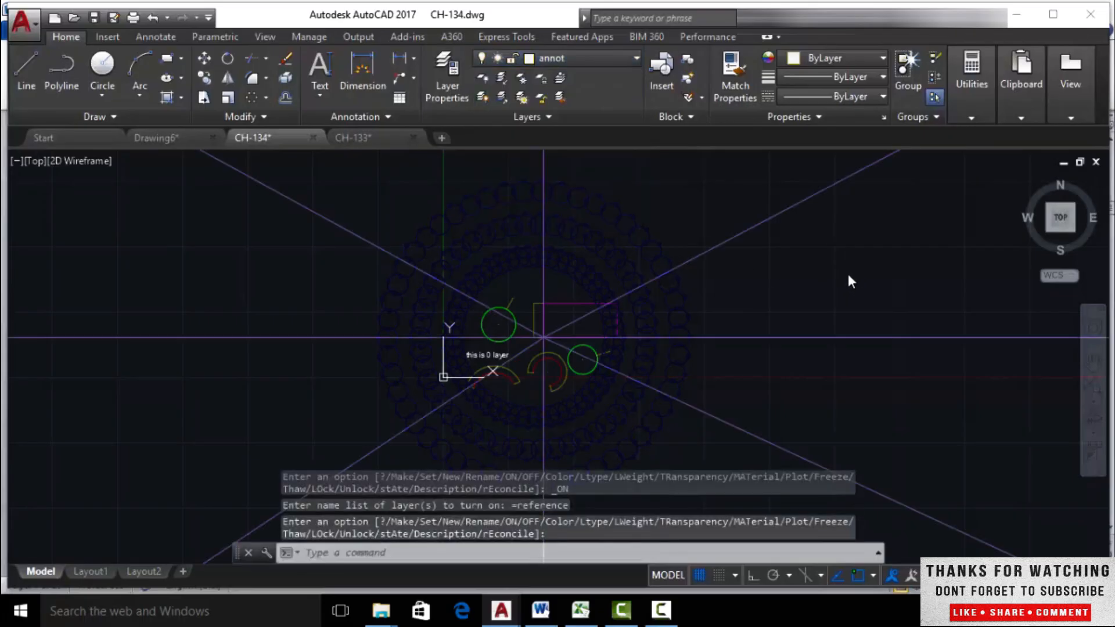
# - Turn off the reference layer with the Layer Off command by picking the large reference circle in model space
pyautogui.scroll(-8, 848, 273)
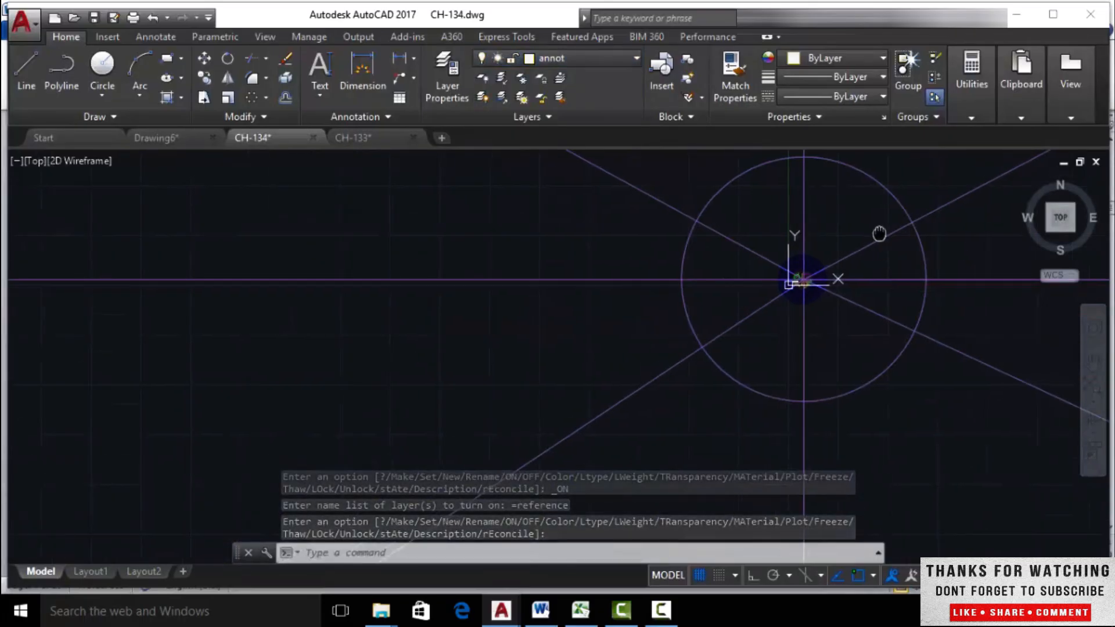
pyautogui.moveTo(876, 234)
pyautogui.mouseDown(button='middle')
pyautogui.moveTo(677, 259)
pyautogui.moveTo(627, 280)
pyautogui.moveTo(620, 272)
pyautogui.mouseUp(button='middle')
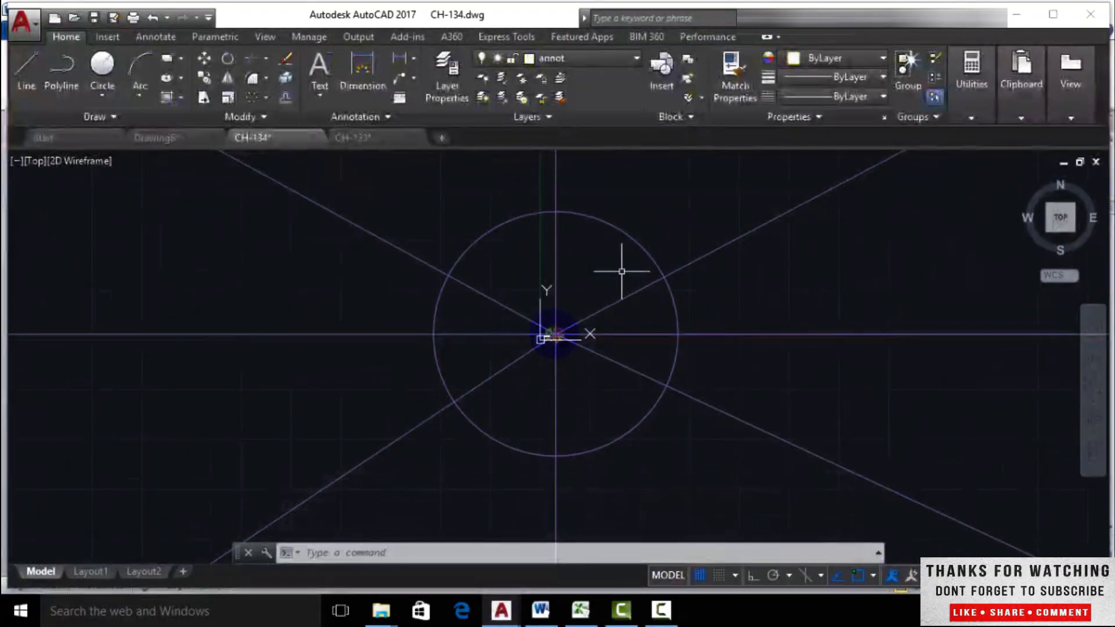
pyautogui.scroll(2, 628, 273)
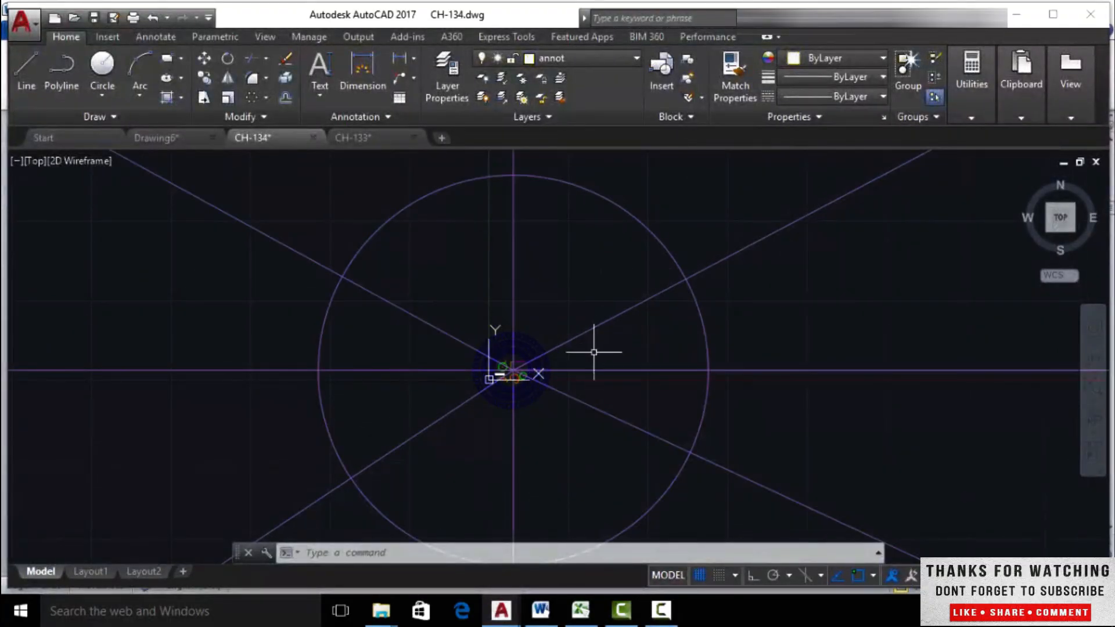
pyautogui.scroll(-2, 594, 352)
pyautogui.scroll(4, 589, 320)
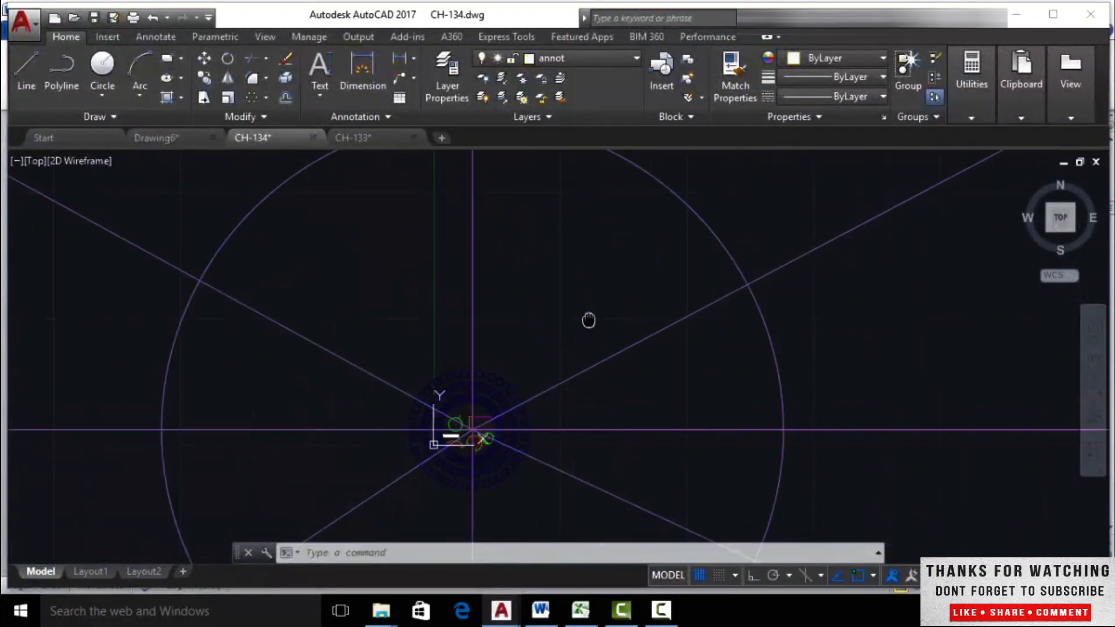
pyautogui.moveTo(589, 320); pyautogui.dragTo(610, 267, button='middle')
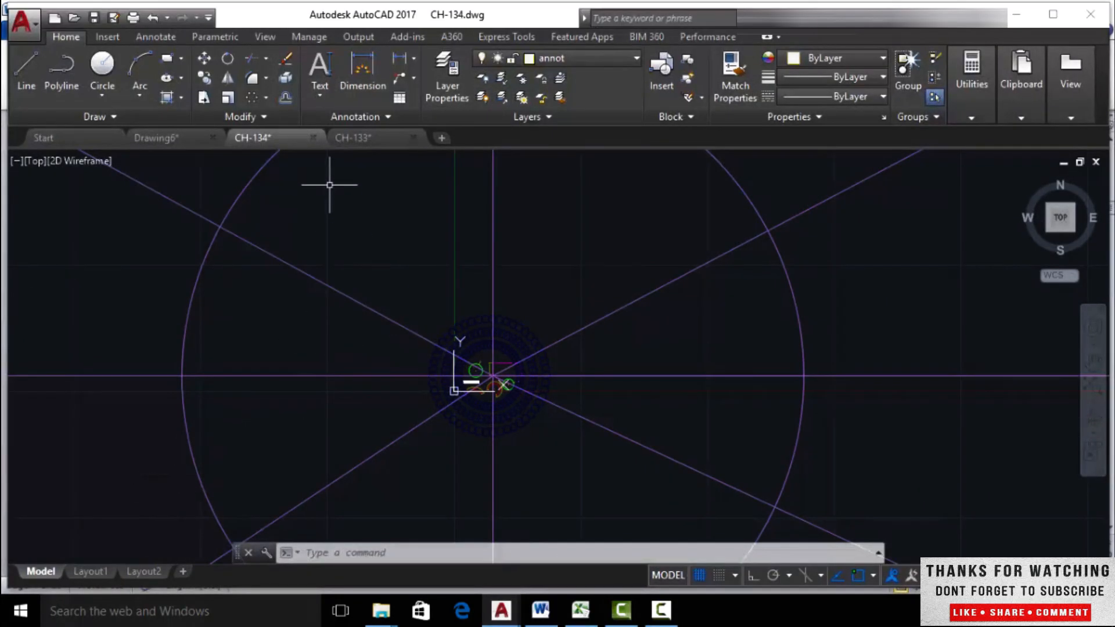
pyautogui.scroll(-4, 543, 302)
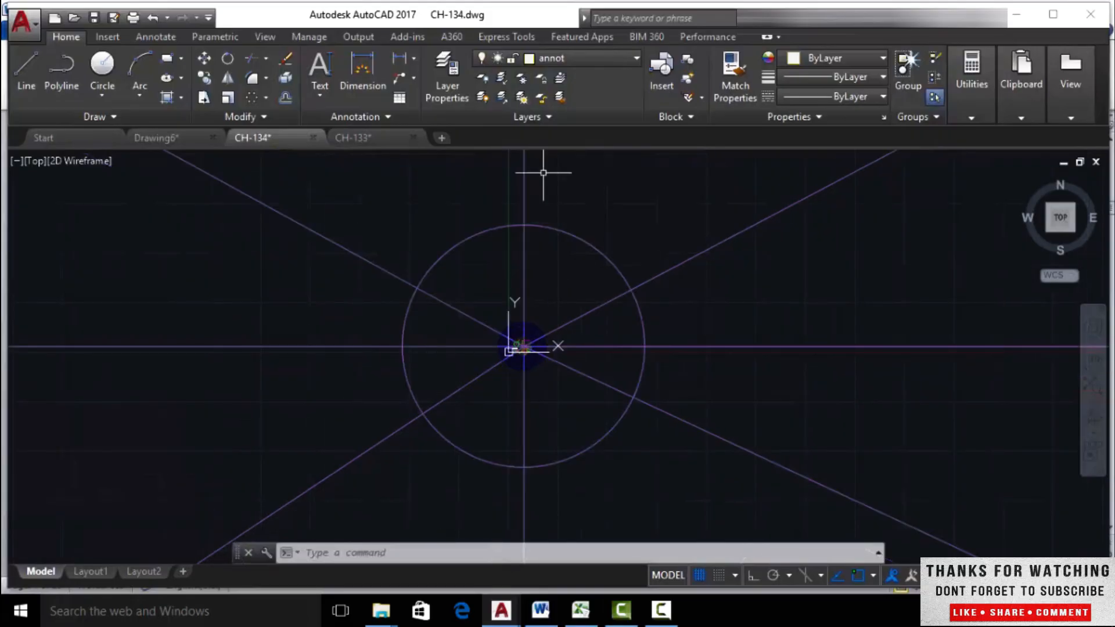
pyautogui.click(482, 79)
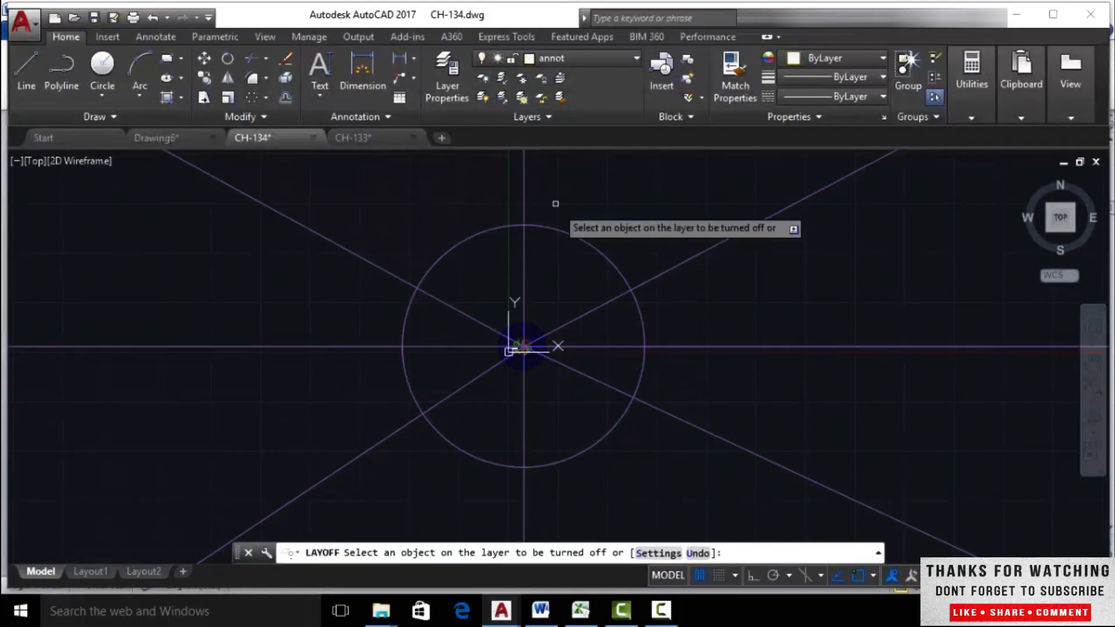
pyautogui.click(565, 233)
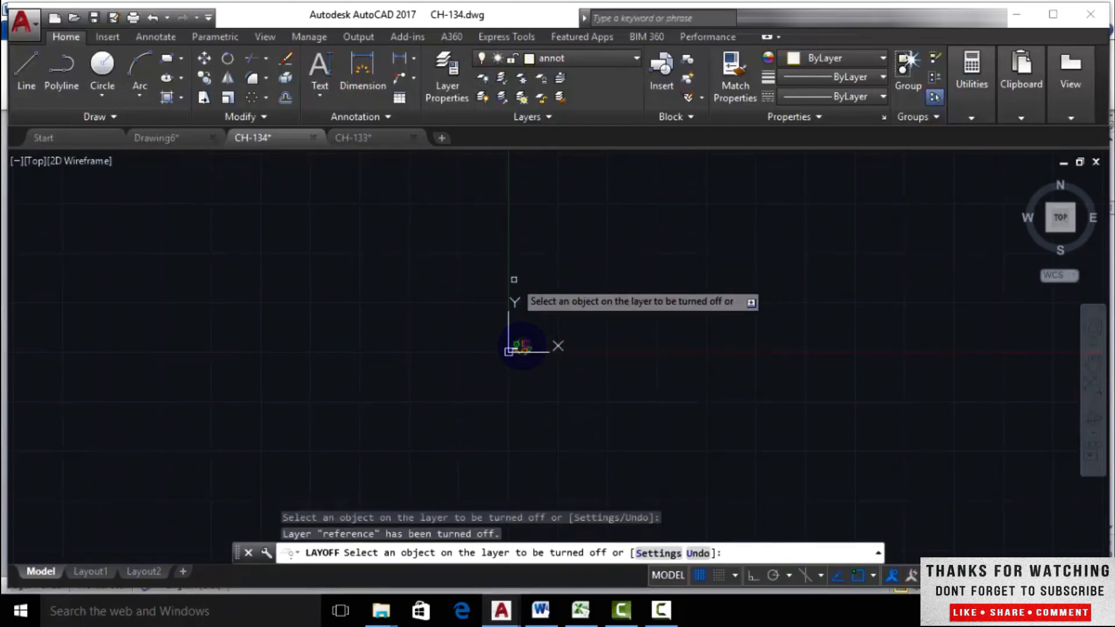
pyautogui.moveTo(79, 569)
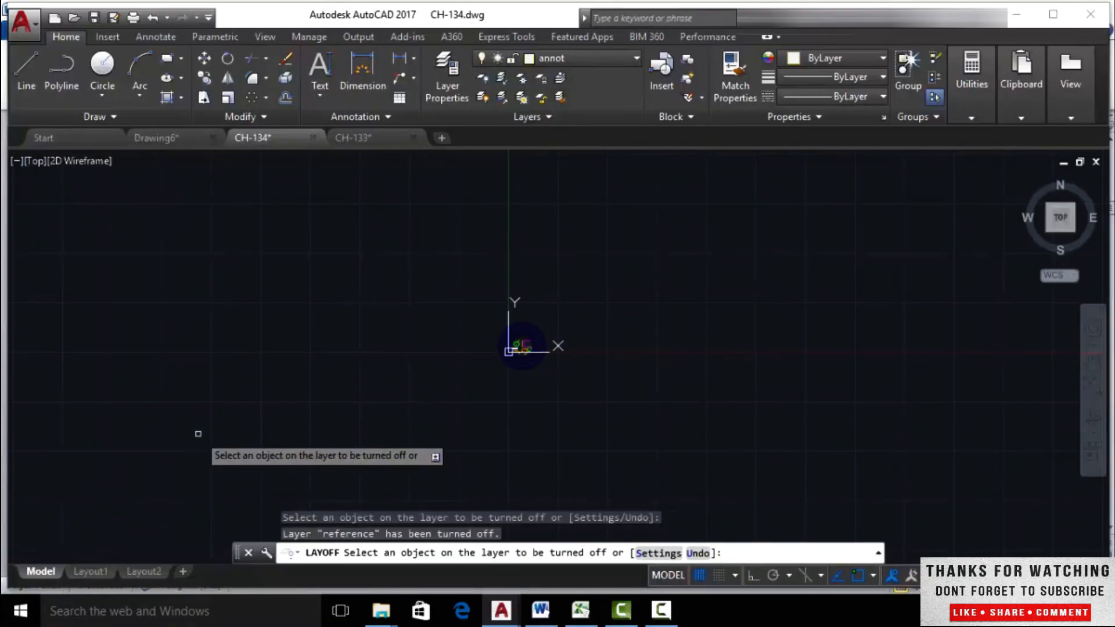
pyautogui.press('Escape')
# - Check the layers shown in Layout1 and Layout2, fit the circle arrays in the Layout2 viewport, and return to model space
pyautogui.click(92, 573)
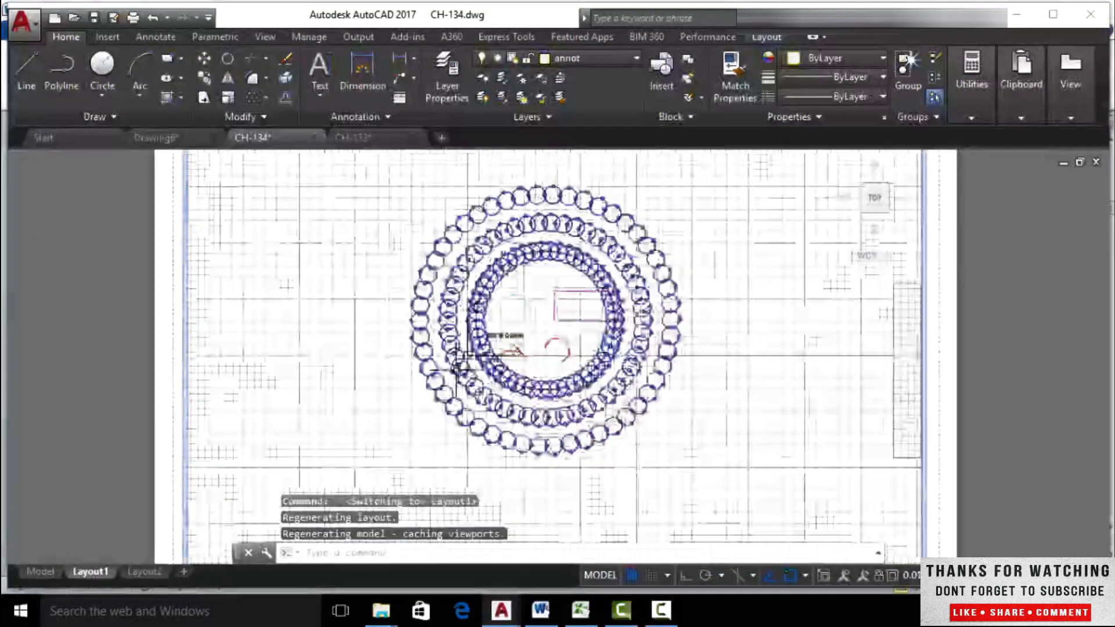
pyautogui.click(146, 571)
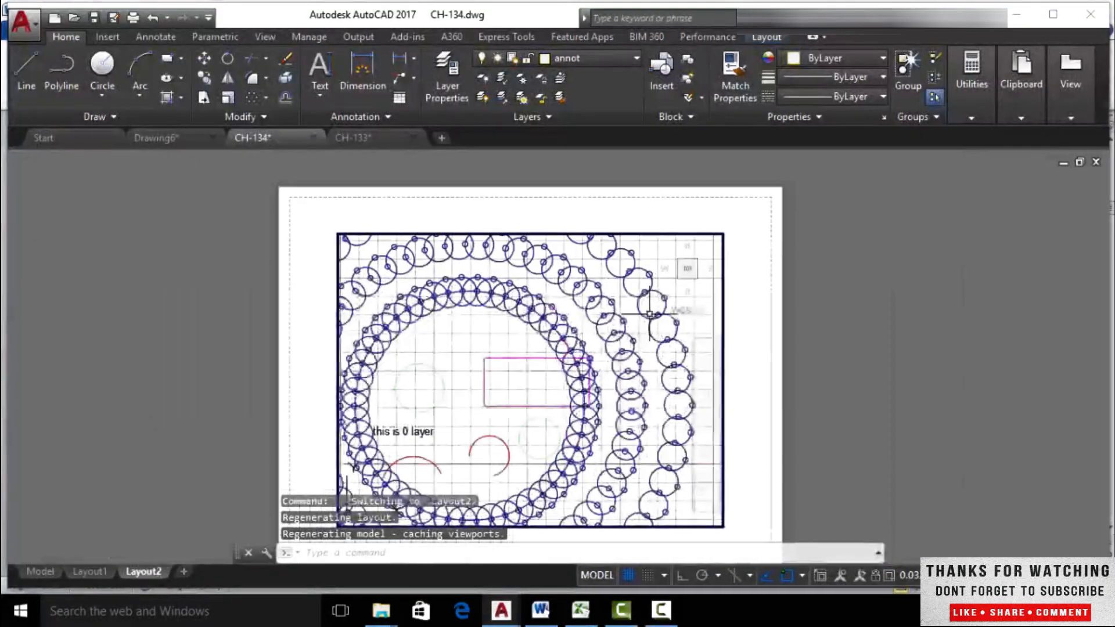
pyautogui.scroll(-3, 649, 315)
pyautogui.scroll(2, 530, 368)
pyautogui.scroll(-2, 548, 369)
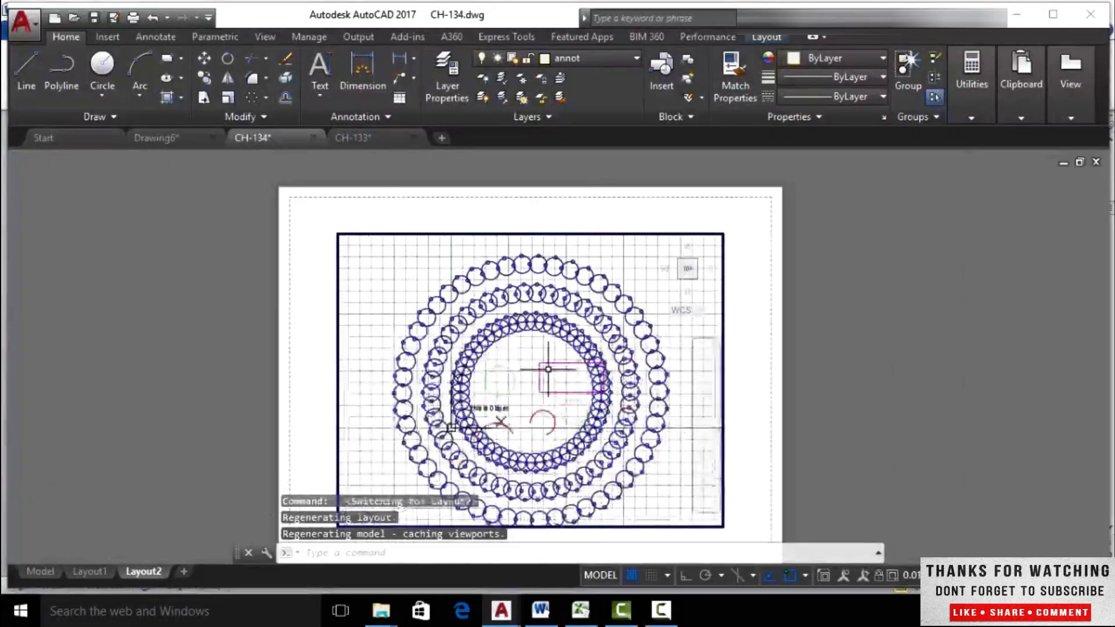
pyautogui.click(47, 569)
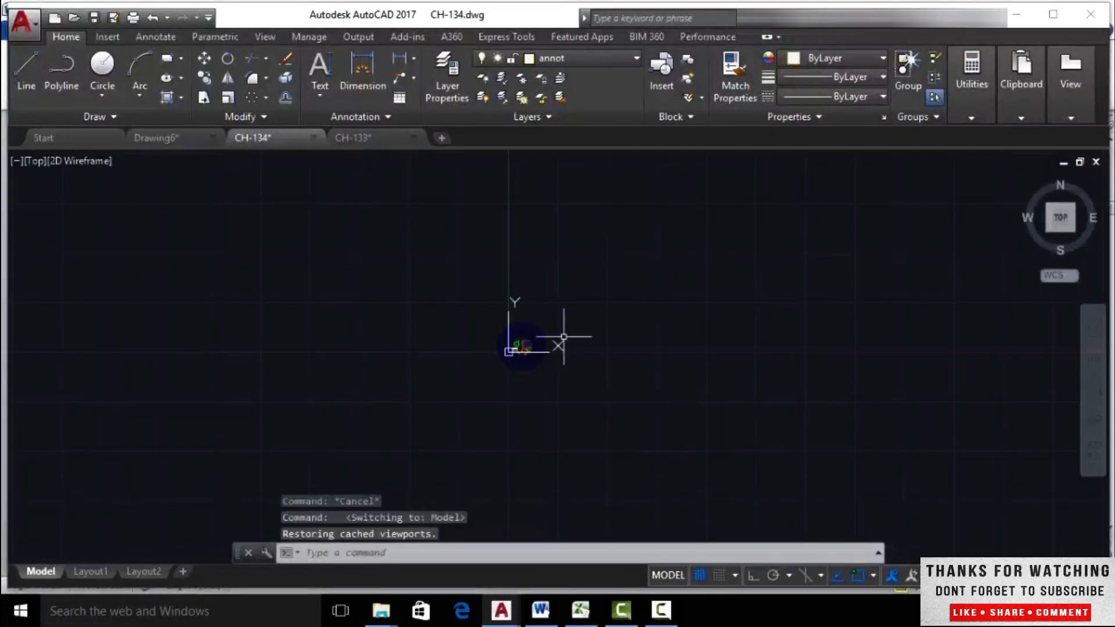
pyautogui.scroll(5, 410, 364)
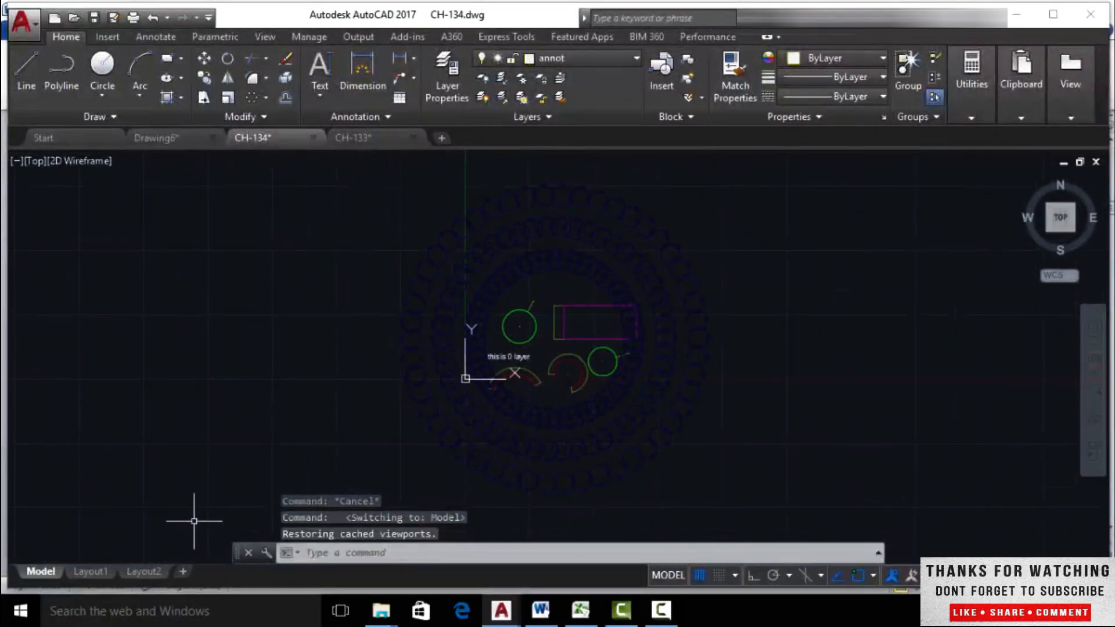
# - In Layout2, turn off the rectangle layer by picking the magenta rectangle, and check its effect in Layout1 and model space
pyautogui.click(148, 573)
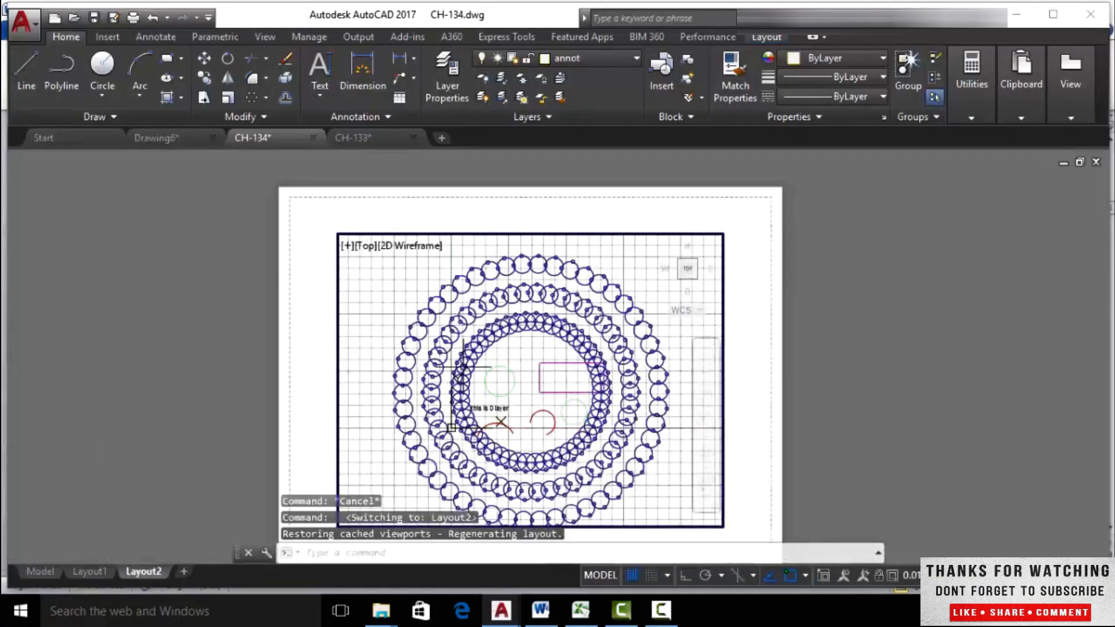
pyautogui.click(361, 310)
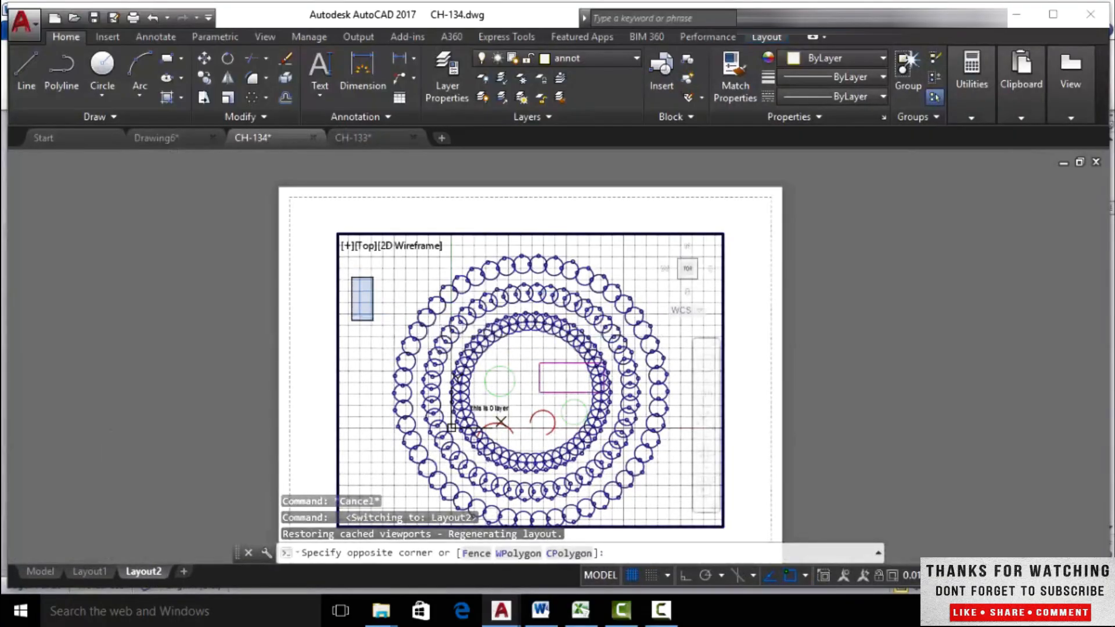
pyautogui.click(375, 277)
pyautogui.click(484, 79)
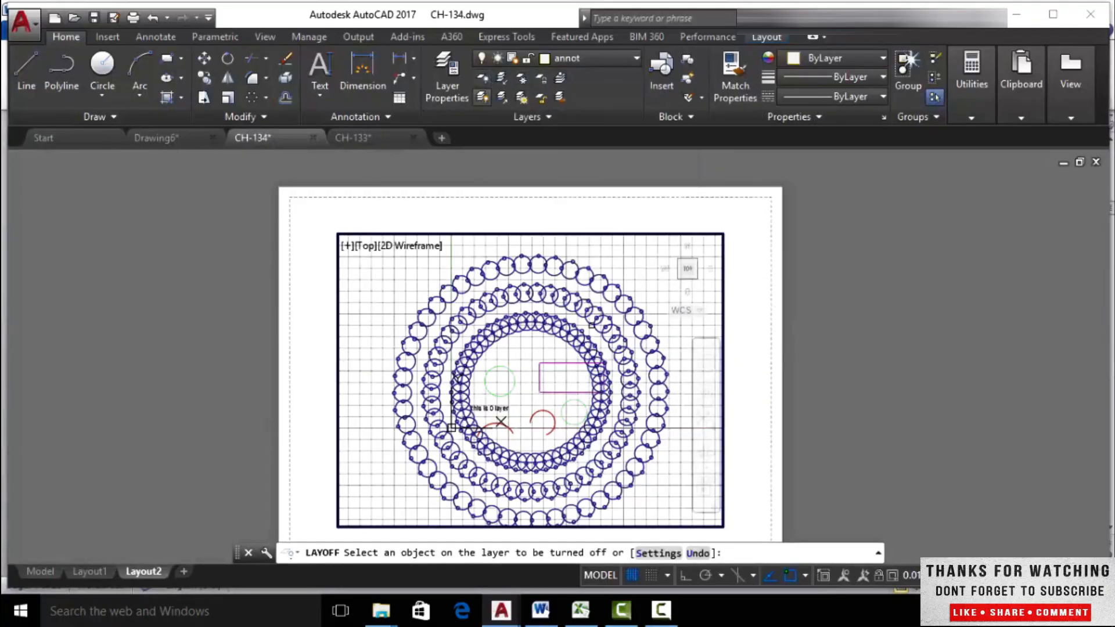
pyautogui.click(552, 366)
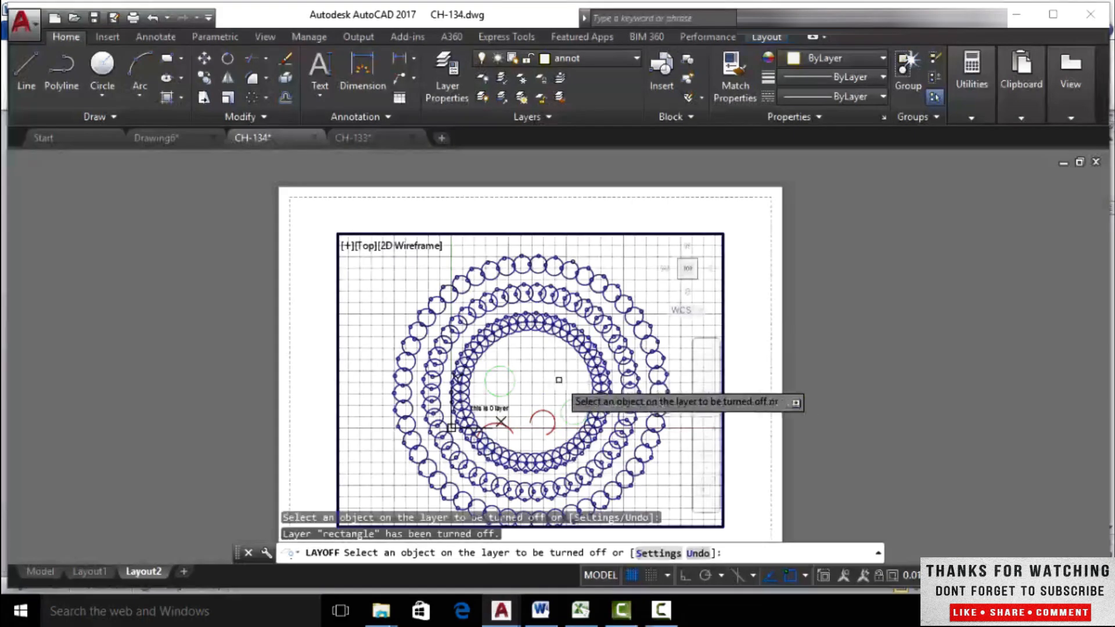
pyautogui.press('Return')
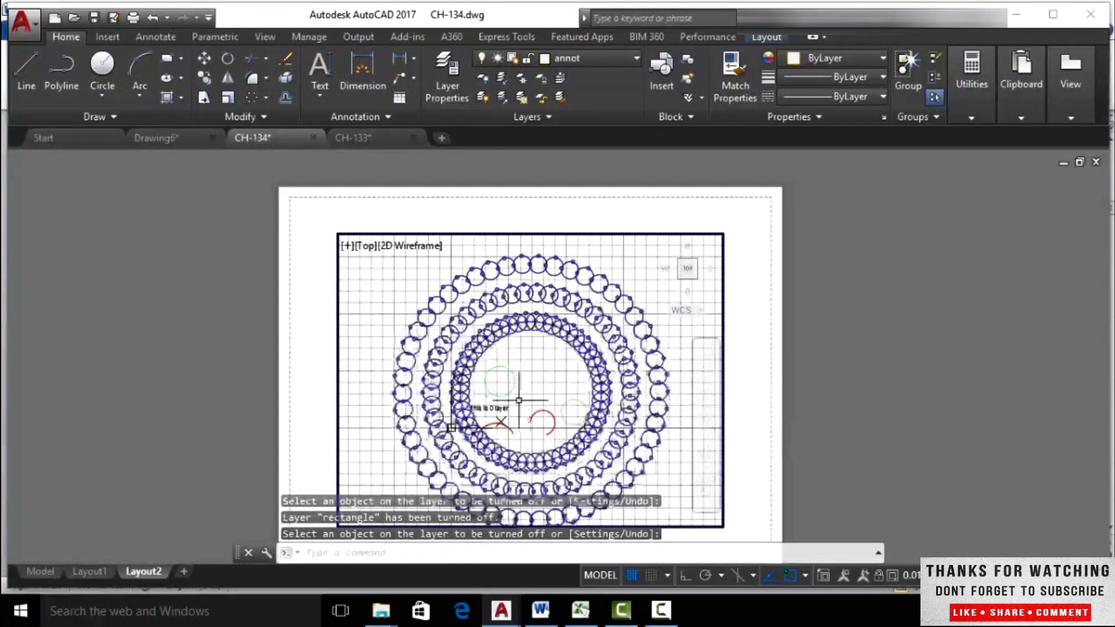
pyautogui.click(88, 572)
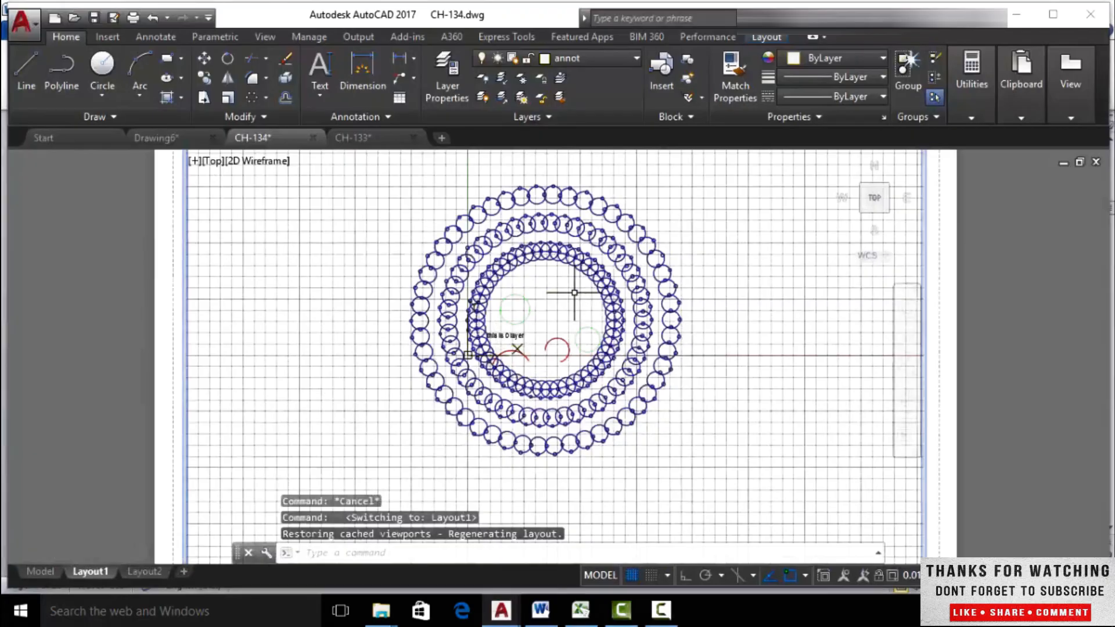
pyautogui.click(42, 571)
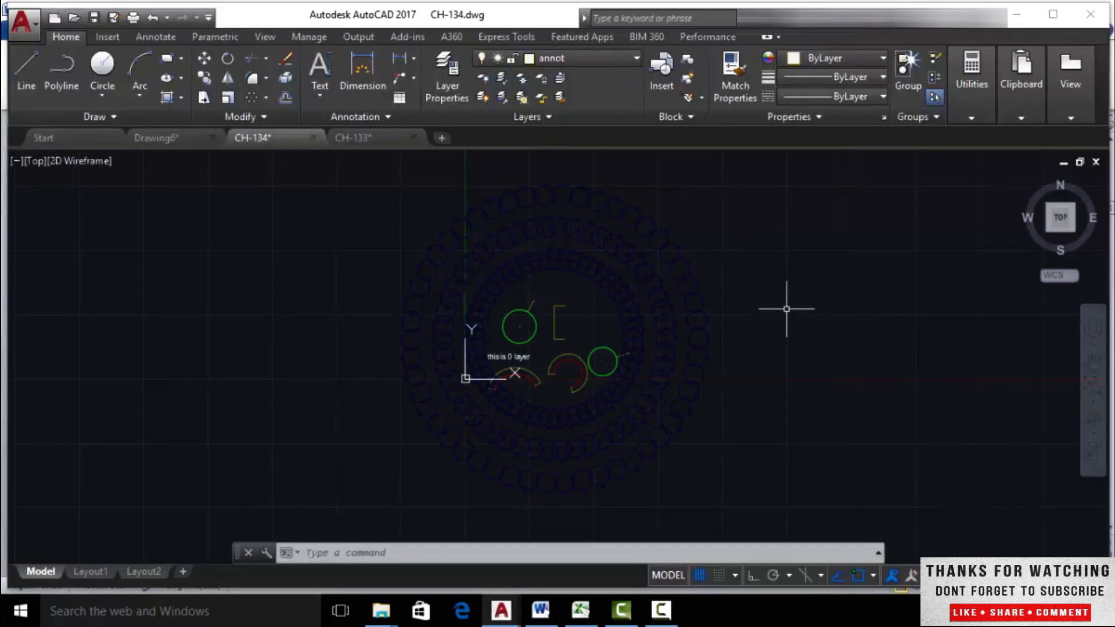
# - Examine how zooming to the drawing extents frames the model while the reference layer is off
pyautogui.scroll(-5, 765, 294)
pyautogui.moveTo(765, 294)
pyautogui.mouseDown(button='middle')
pyautogui.moveTo(816, 293)
pyautogui.moveTo(588, 323)
pyautogui.mouseUp(button='middle')
pyautogui.scroll(-4, 597, 321)
pyautogui.scroll(-2, 655, 304)
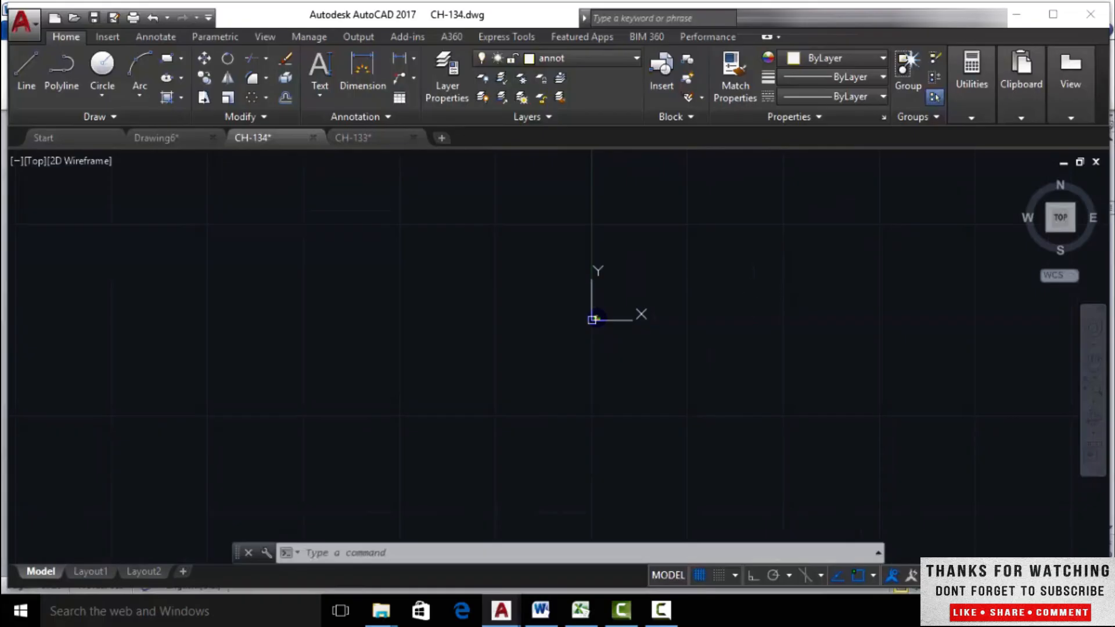
pyautogui.middleClick(751, 288)
pyautogui.middleClick(752, 288)
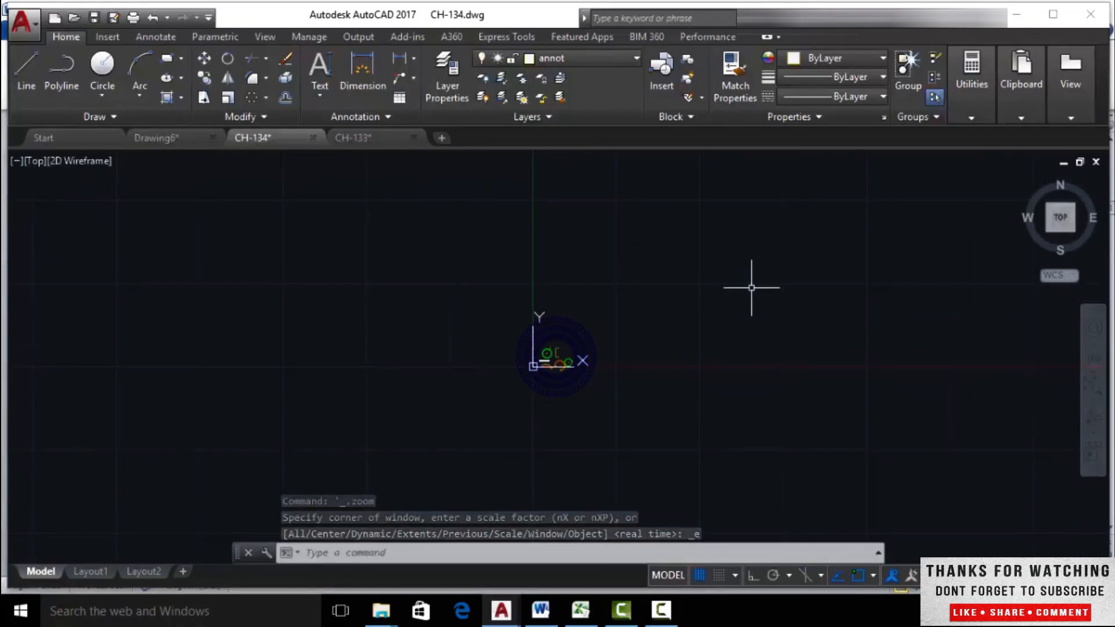
pyautogui.middleClick(752, 289)
pyautogui.middleClick(752, 289)
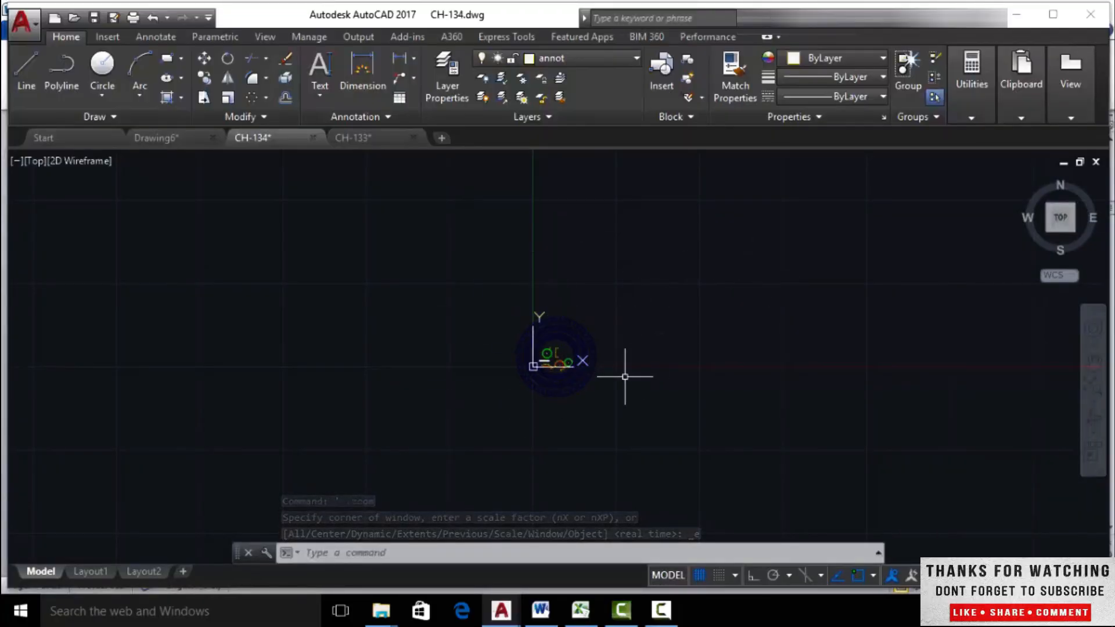
pyautogui.middleClick(661, 379)
pyautogui.middleClick(661, 378)
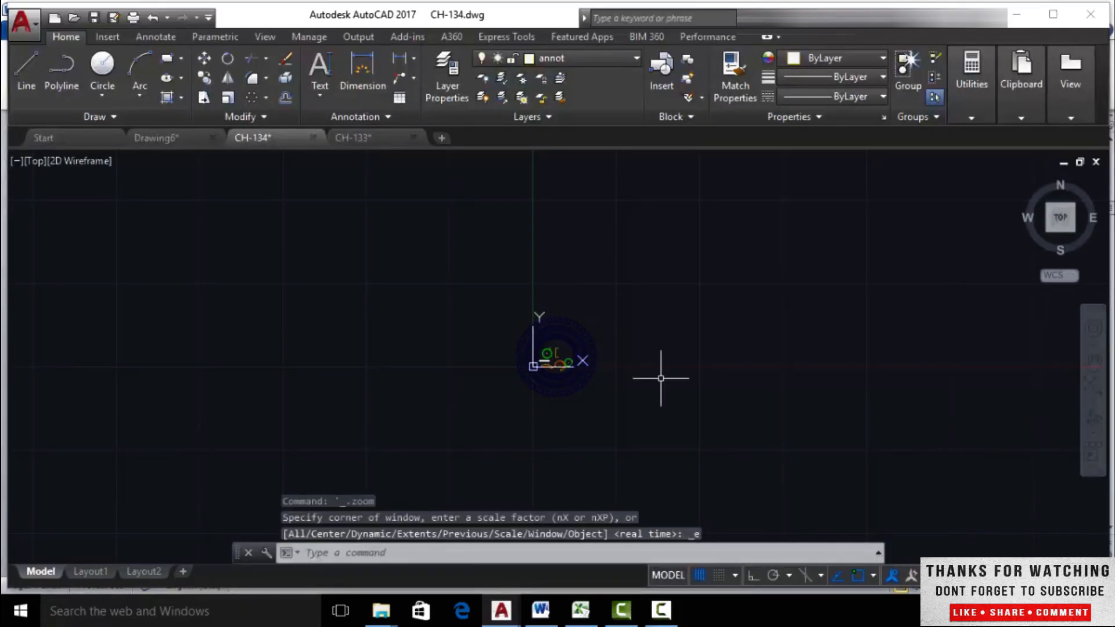
pyautogui.scroll(-2, 857, 367)
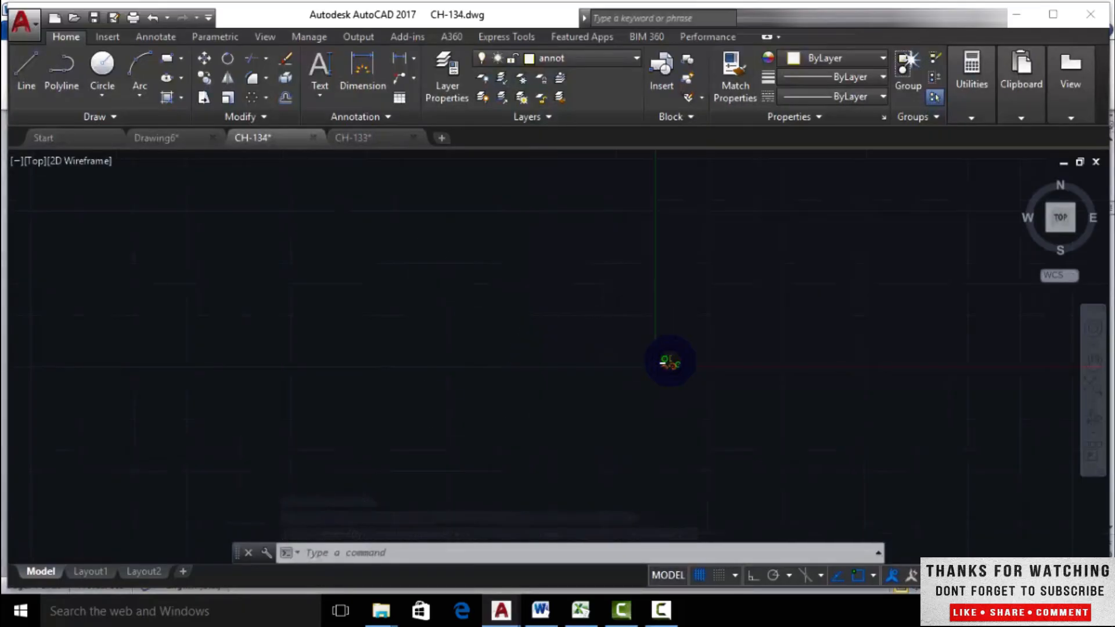
pyautogui.scroll(-1, 941, 377)
pyautogui.scroll(4, 943, 375)
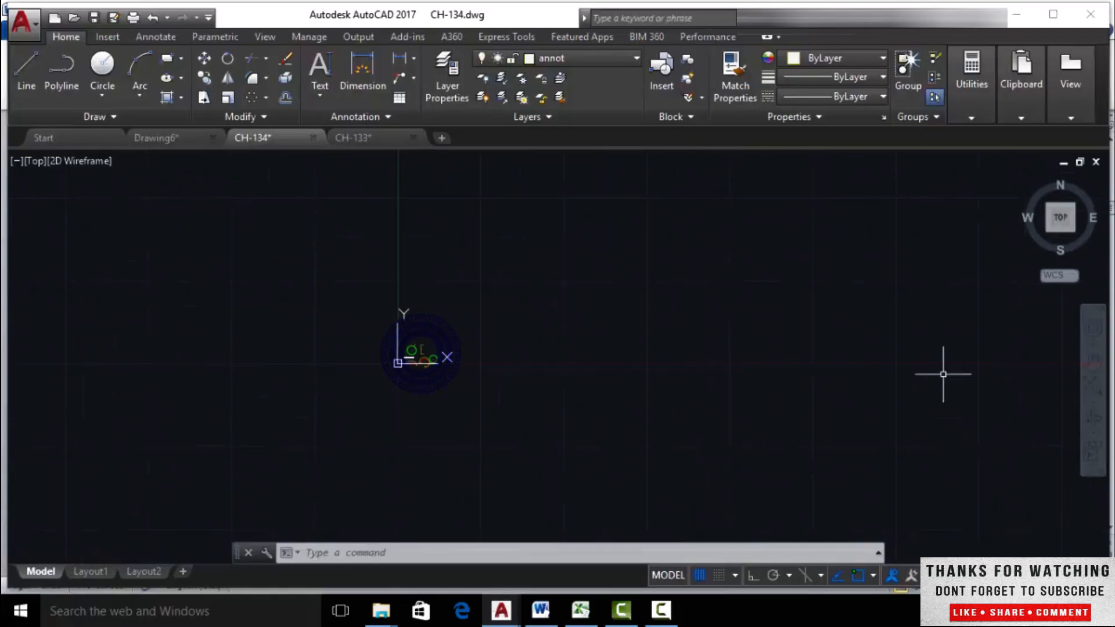
pyautogui.middleClick(668, 309)
pyautogui.middleClick(668, 309)
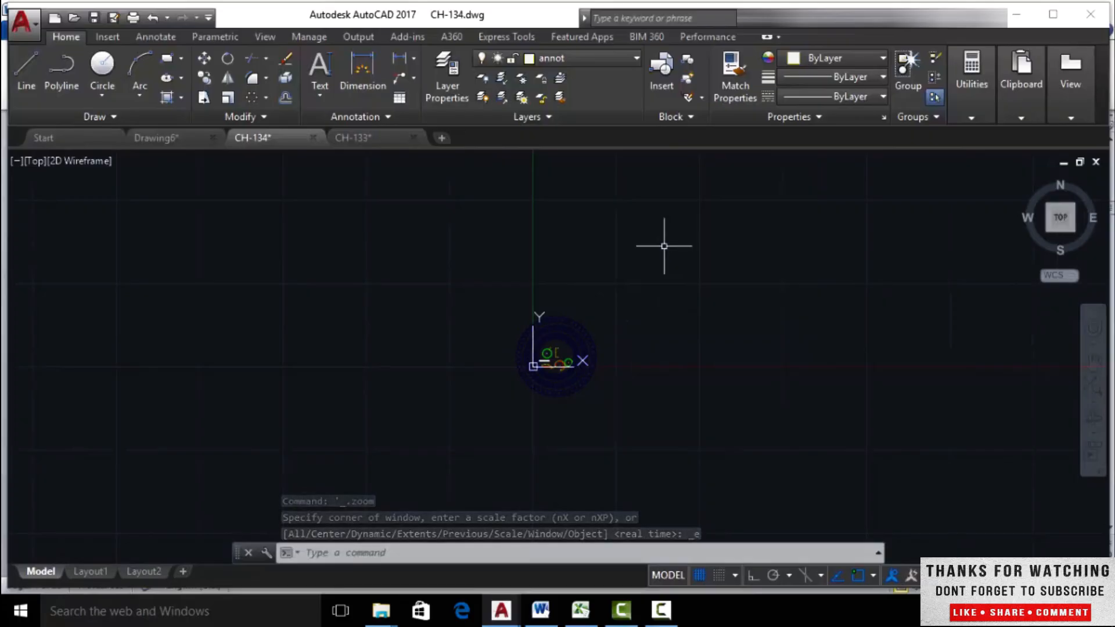
# - Turn the reference layer back on in model space
pyautogui.click(618, 58)
pyautogui.click(485, 215)
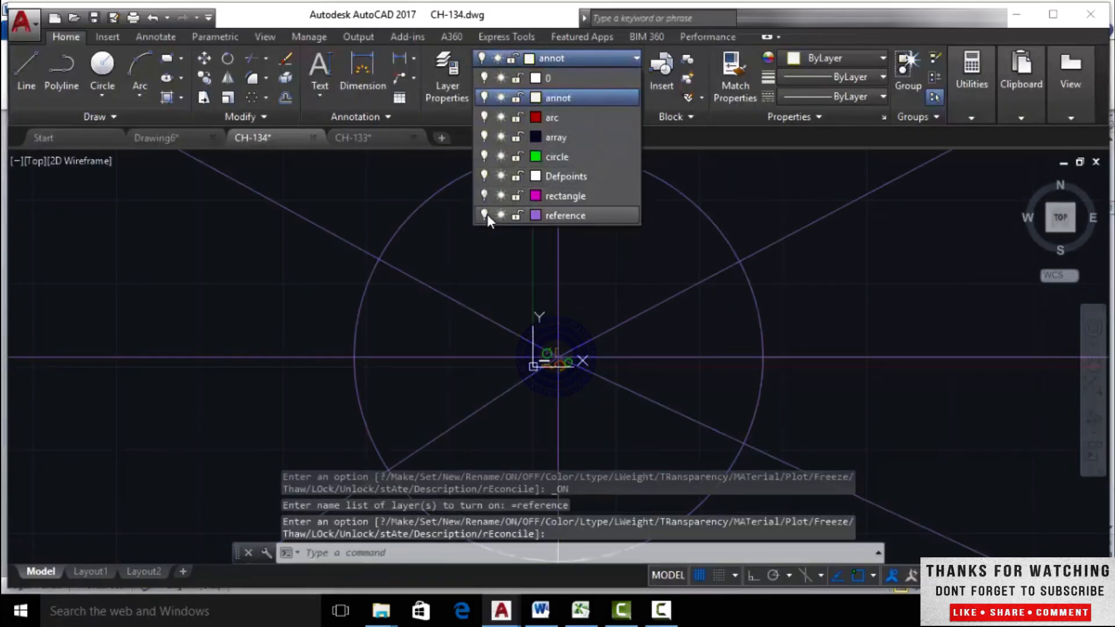
pyautogui.click(760, 199)
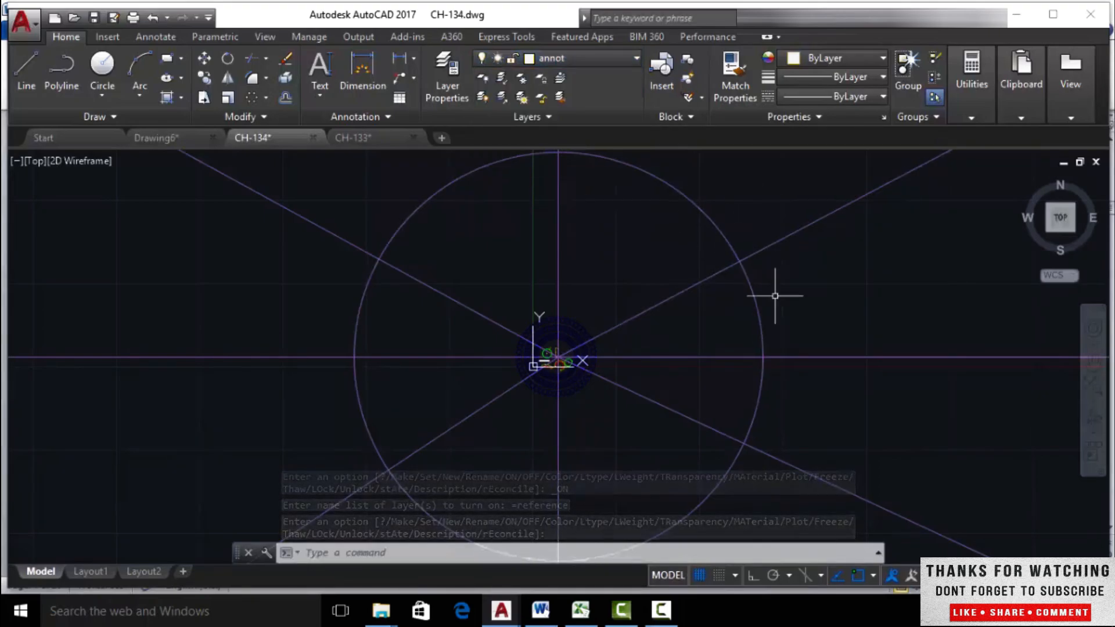
# - Zoom to the drawing extents and turn on all layers at once
pyautogui.scroll(-10, 823, 286)
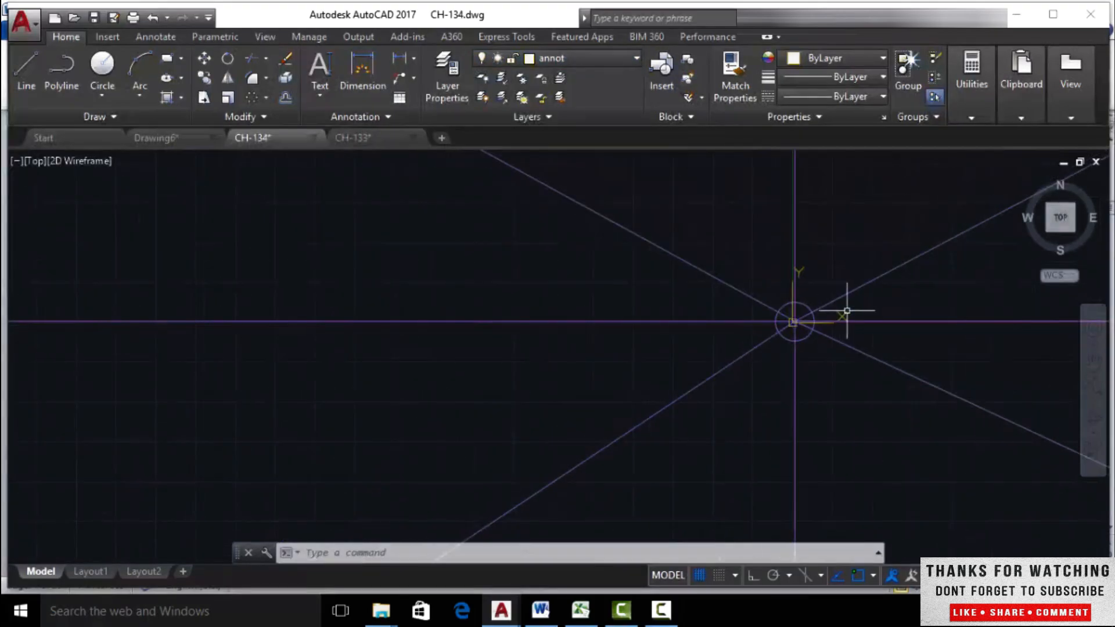
pyautogui.middleClick(793, 321)
pyautogui.middleClick(793, 321)
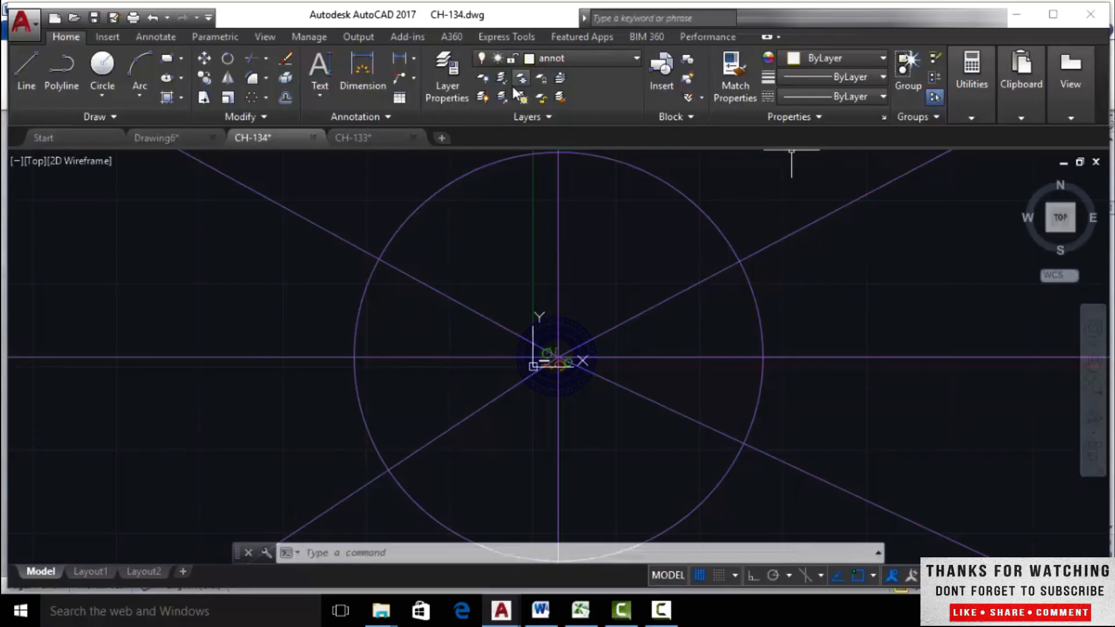
pyautogui.click(480, 97)
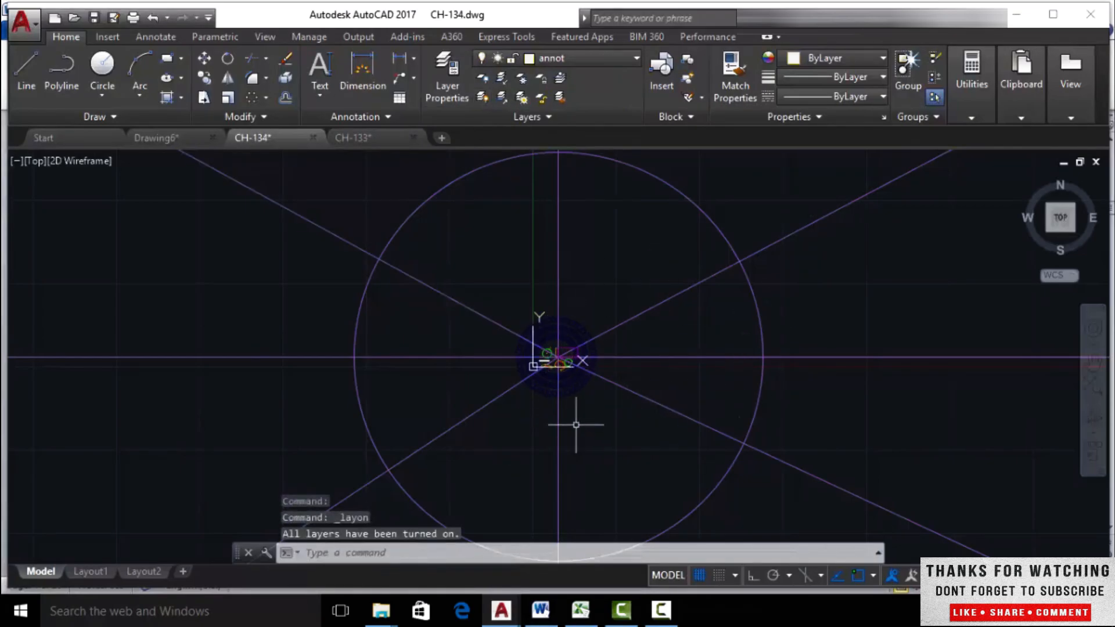
# - Freeze the reference layer in model space by picking its large purple circle, and check its state in the layer list
pyautogui.scroll(3, 575, 424)
pyautogui.scroll(-8, 697, 459)
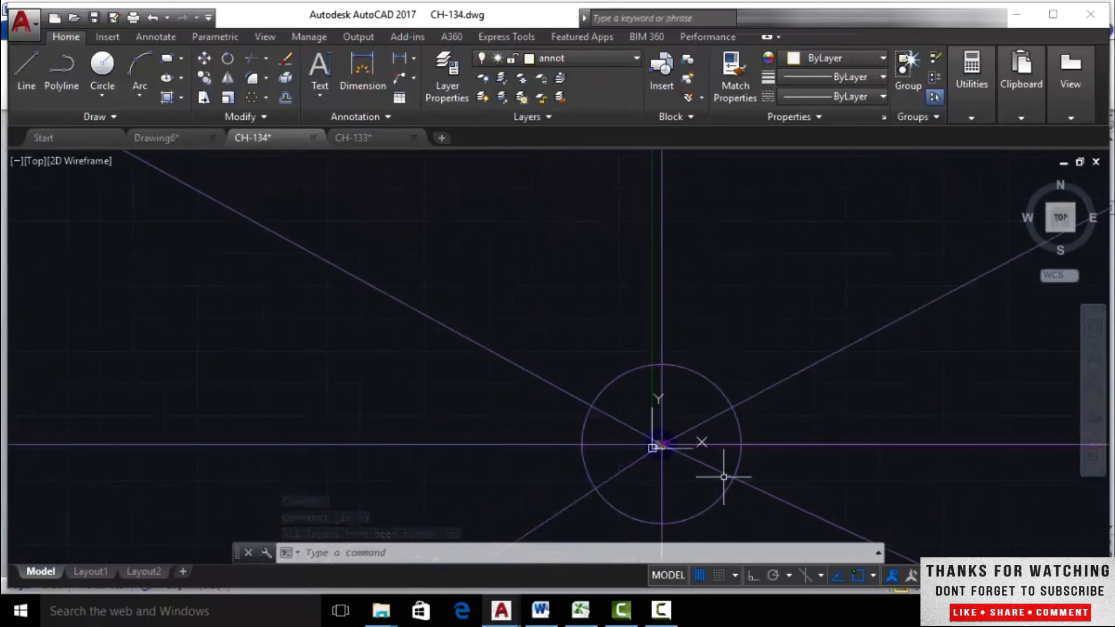
pyautogui.scroll(3, 732, 482)
pyautogui.scroll(2, 512, 441)
pyautogui.scroll(-4, 349, 372)
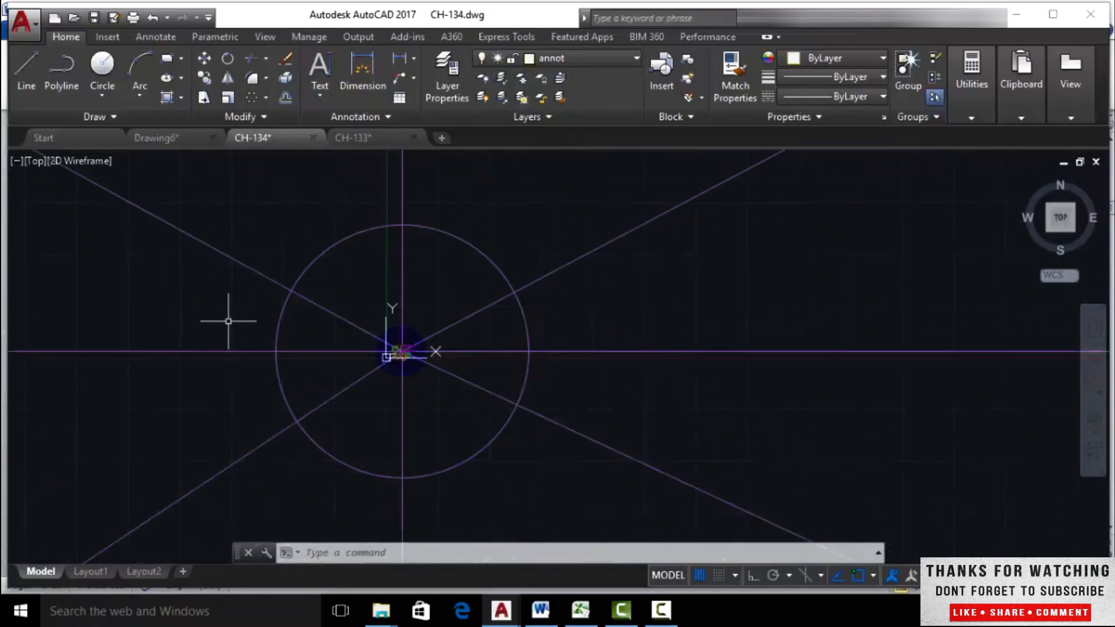
pyautogui.moveTo(219, 311)
pyautogui.mouseDown(button='middle')
pyautogui.moveTo(211, 318)
pyautogui.moveTo(436, 357)
pyautogui.mouseUp(button='middle')
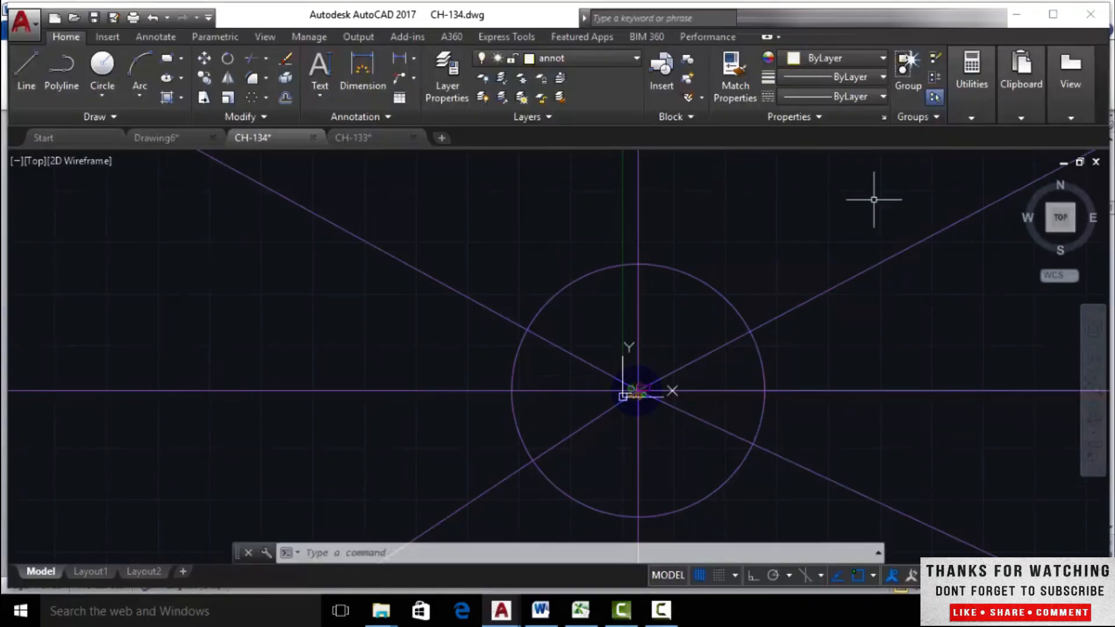
pyautogui.click(524, 84)
pyautogui.click(733, 309)
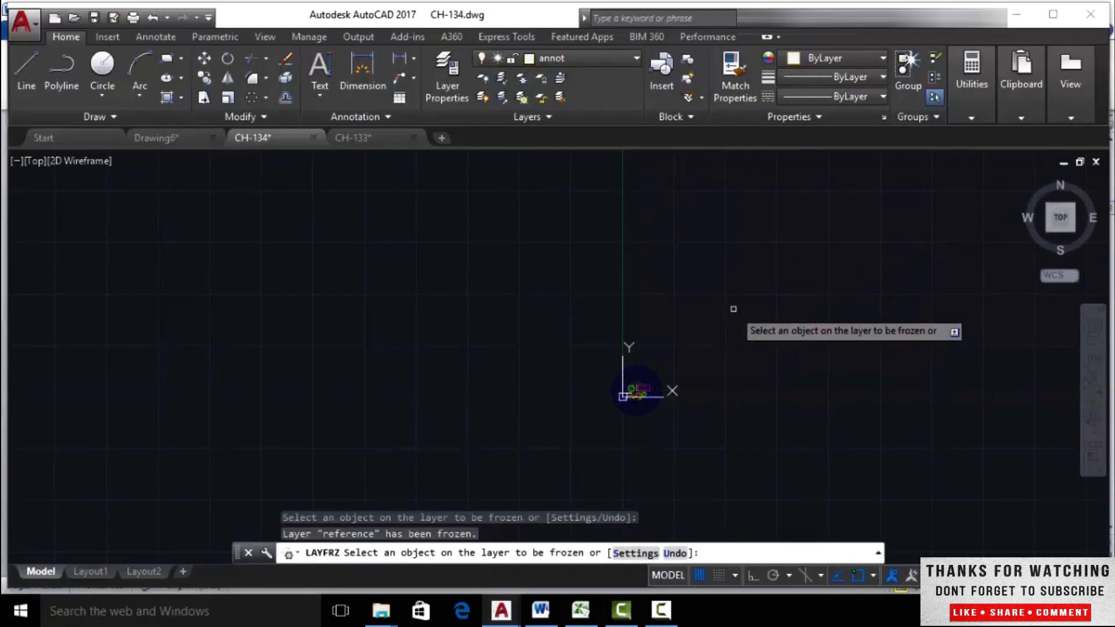
pyautogui.press('Return')
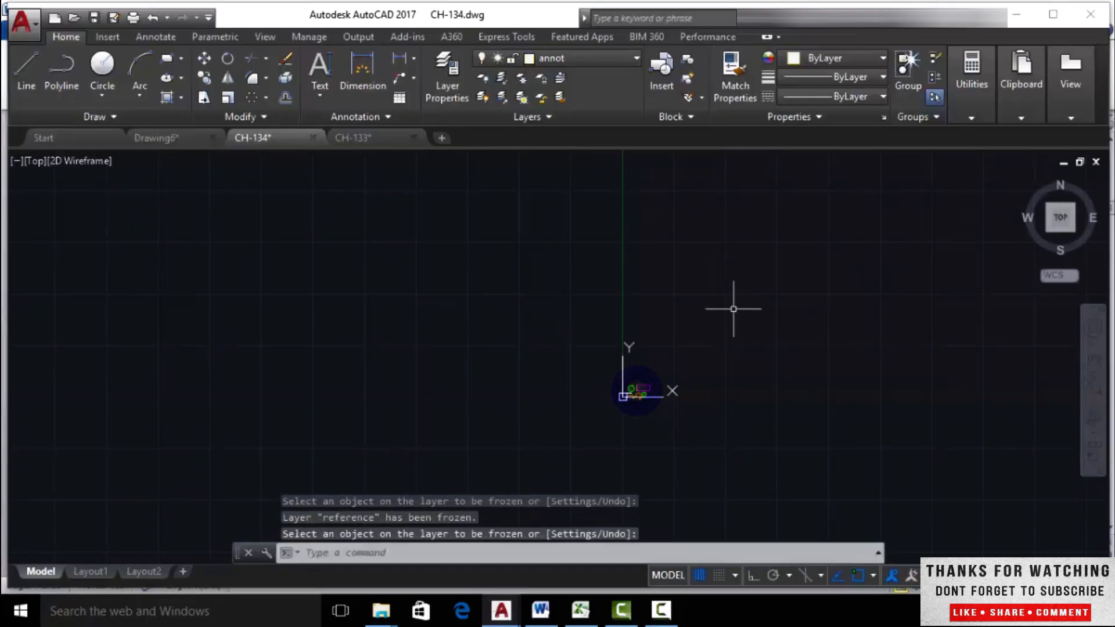
pyautogui.click(635, 58)
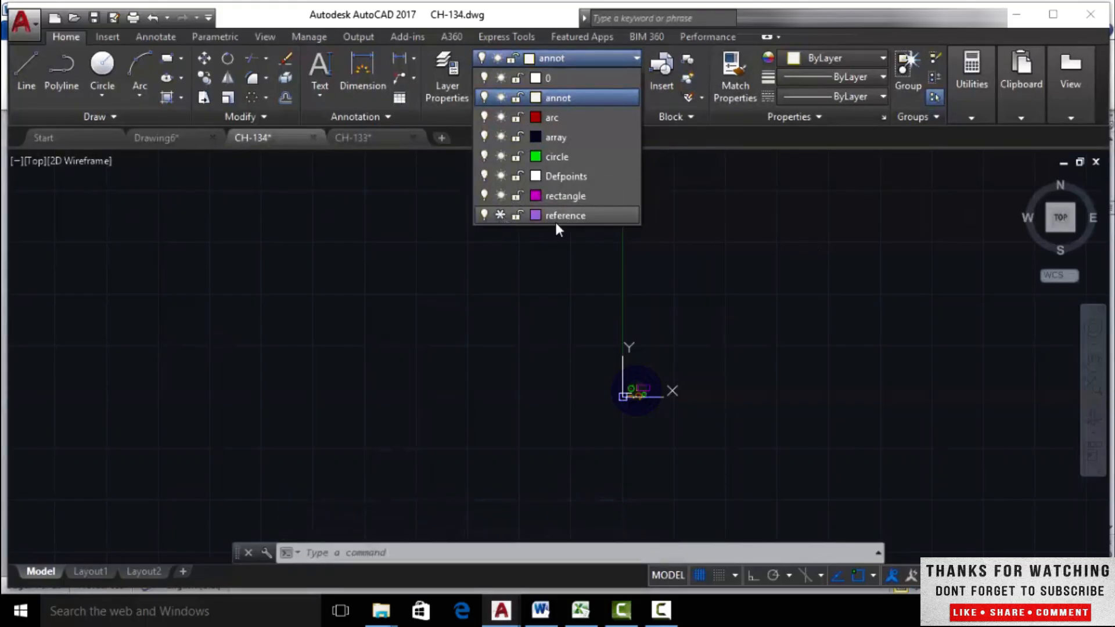
pyautogui.click(918, 225)
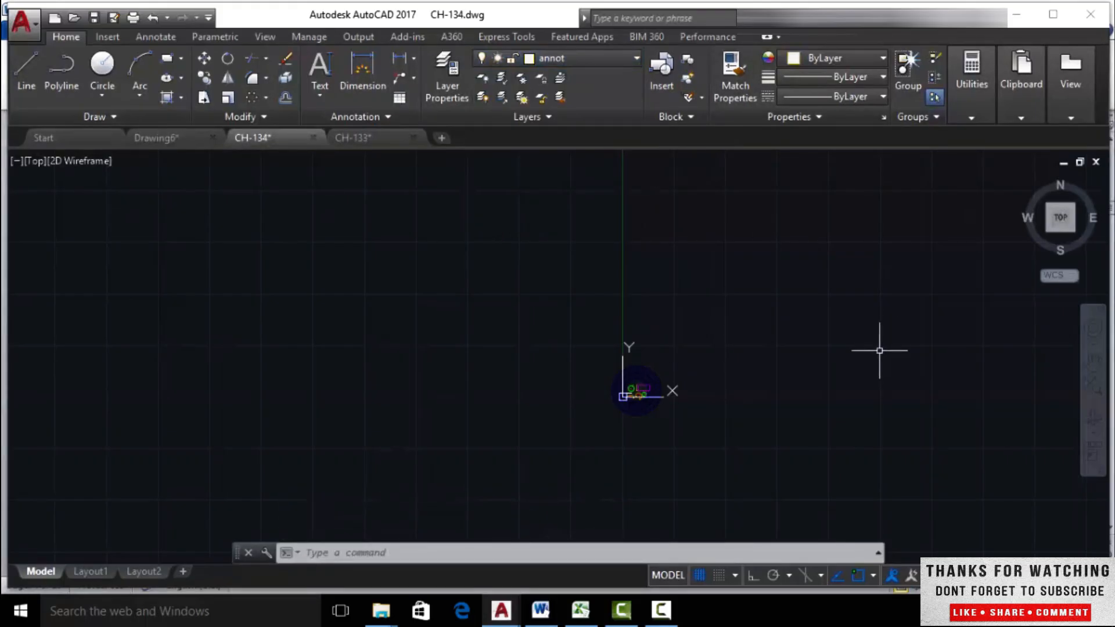
# - Examine how zooming to the drawing extents frames the model while the reference layer is frozen
pyautogui.scroll(2, 860, 371)
pyautogui.middleClick(672, 299)
pyautogui.middleClick(673, 299)
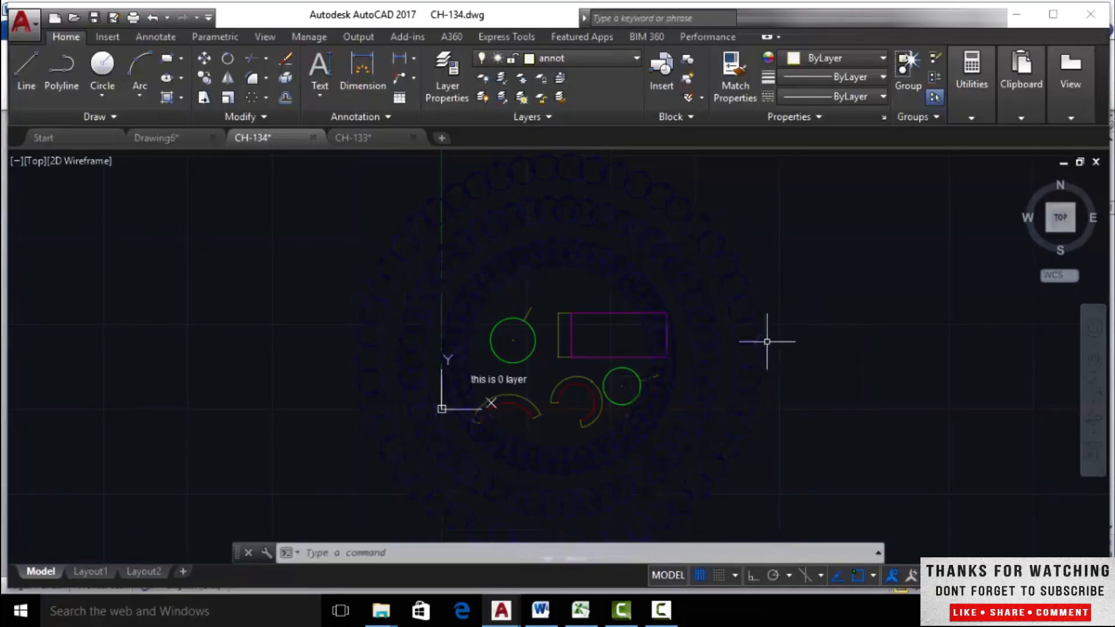
pyautogui.scroll(-10, 792, 348)
pyautogui.middleClick(916, 324)
pyautogui.middleClick(916, 324)
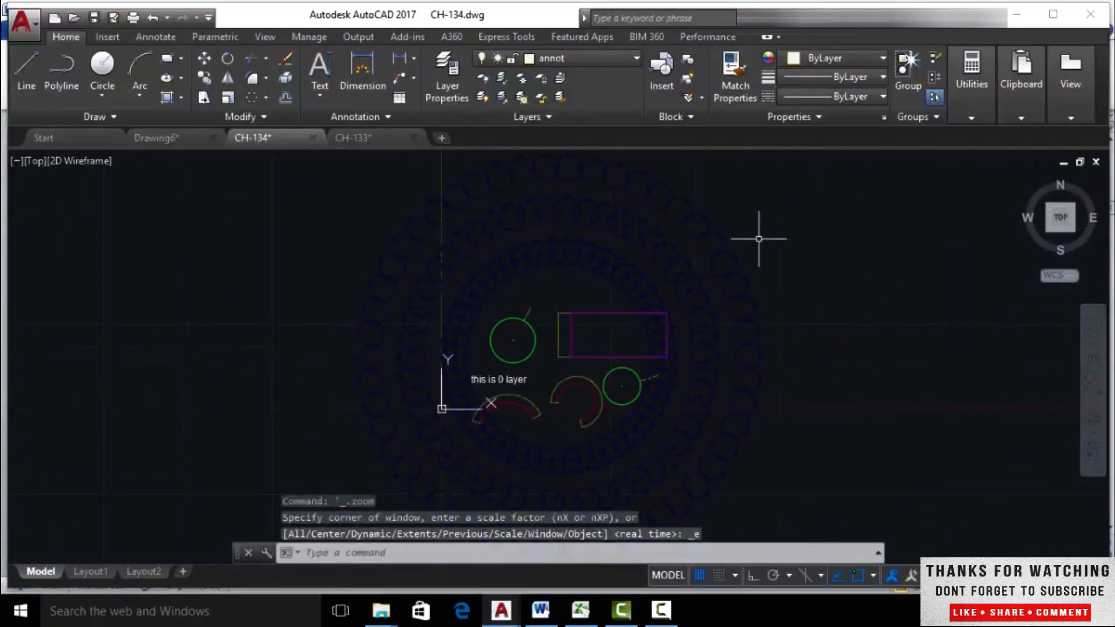
# - Thaw all layers in model space and zoom to the drawing extents
pyautogui.click(525, 95)
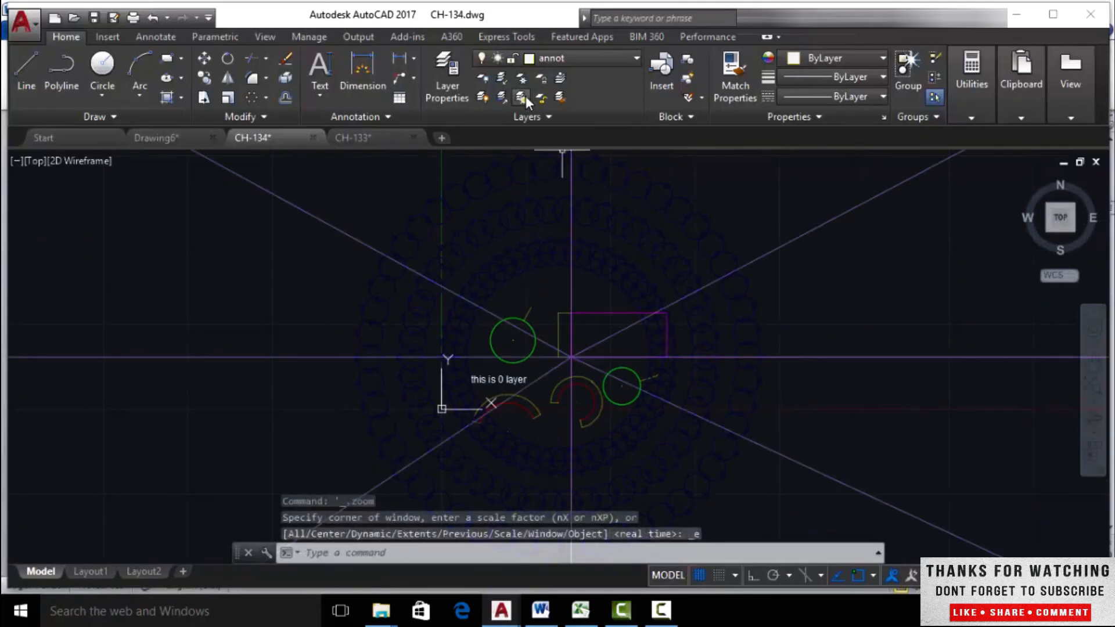
pyautogui.scroll(-8, 872, 250)
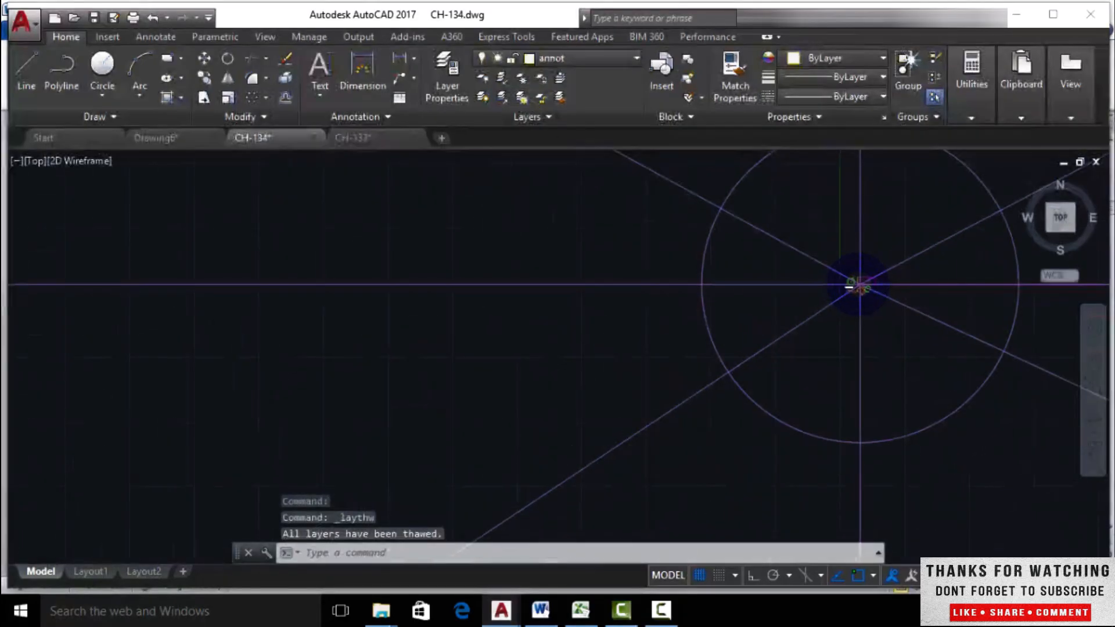
pyautogui.middleClick(521, 351)
pyautogui.middleClick(521, 351)
pyautogui.scroll(2, 605, 348)
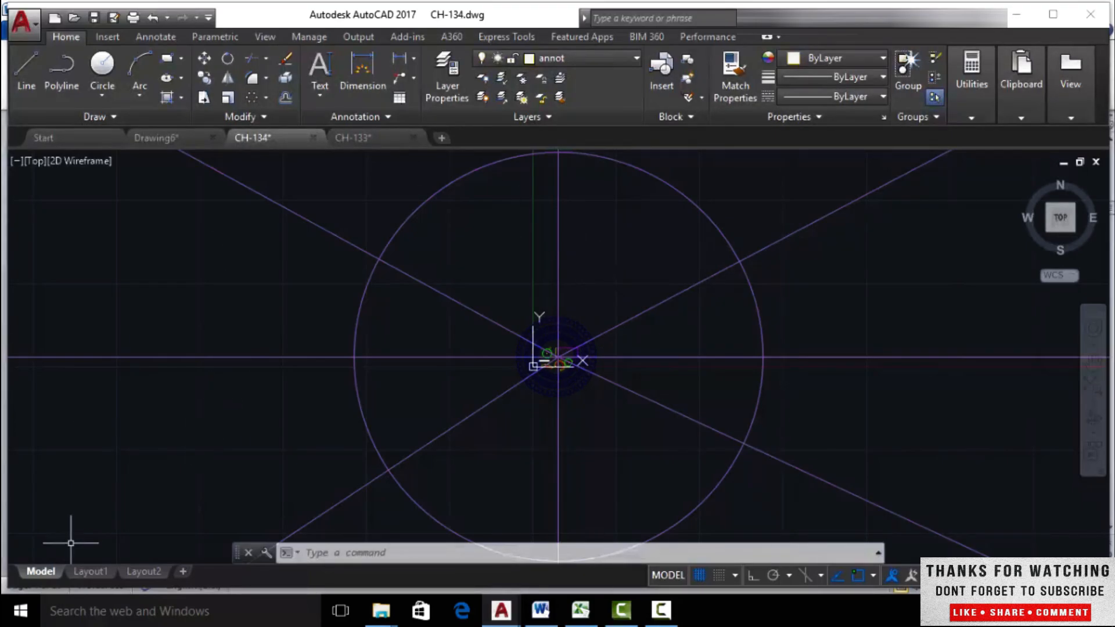
# - In Layout1, turn off the reference layer by picking its large circle inside the viewport
pyautogui.click(82, 573)
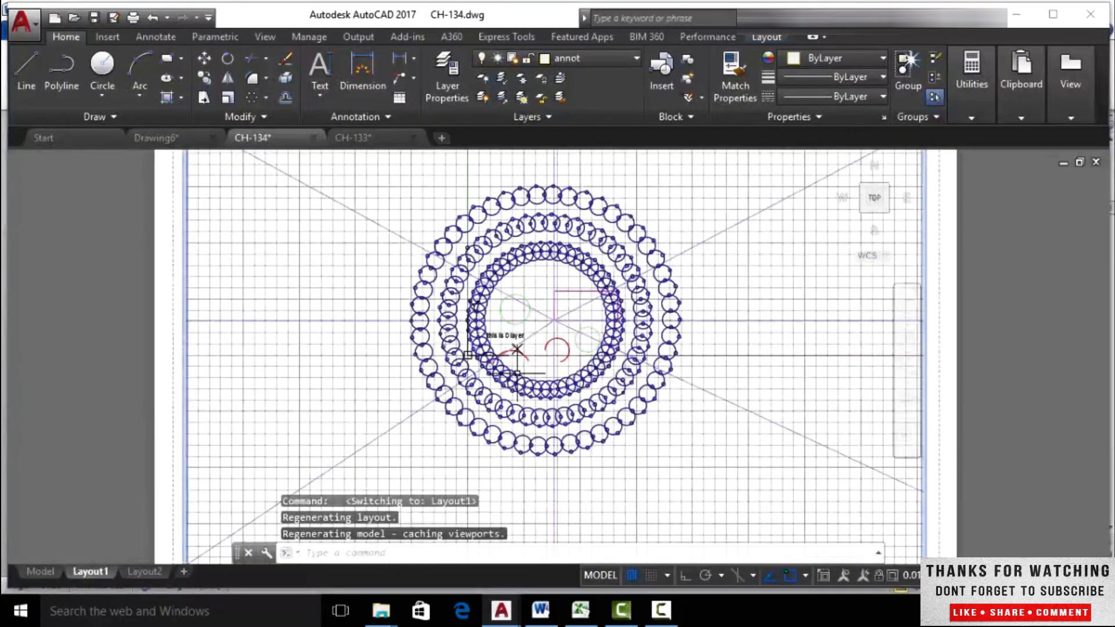
pyautogui.scroll(-5, 536, 316)
pyautogui.scroll(-5, 475, 273)
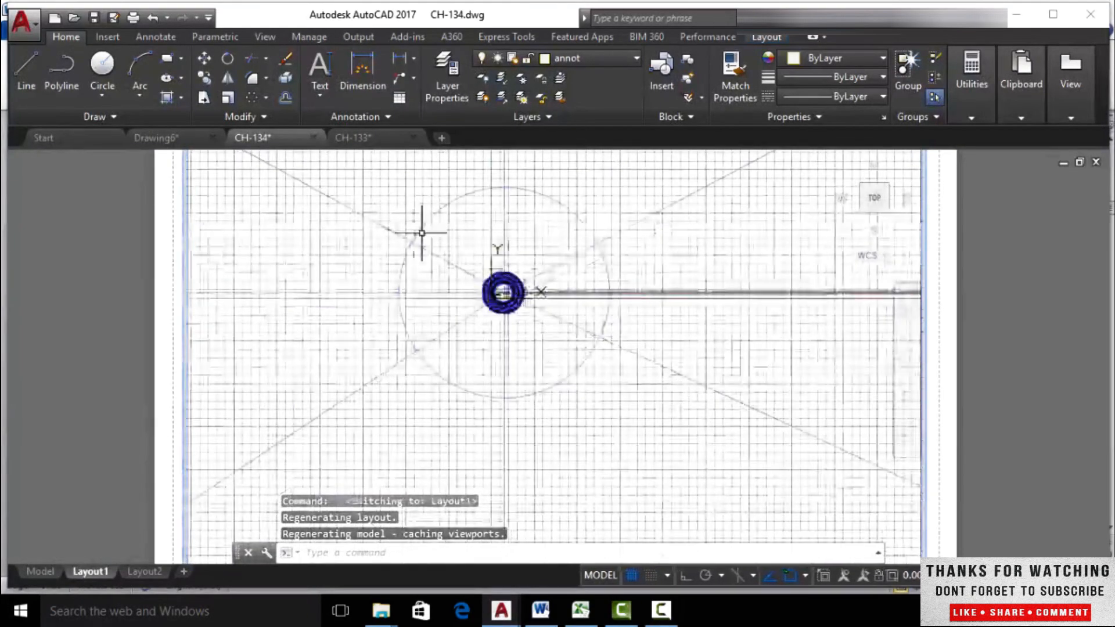
pyautogui.scroll(-5, 420, 234)
pyautogui.moveTo(421, 234); pyautogui.dragTo(565, 337, button='middle')
pyautogui.scroll(5, 630, 325)
pyautogui.scroll(3, 631, 325)
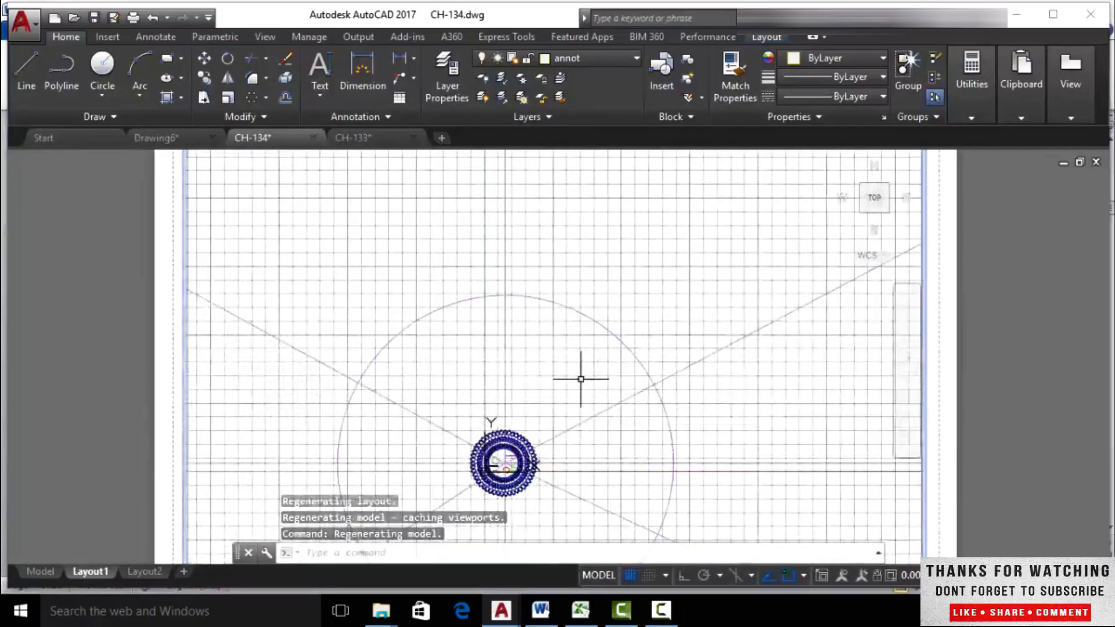
pyautogui.moveTo(581, 378); pyautogui.dragTo(617, 277, button='middle')
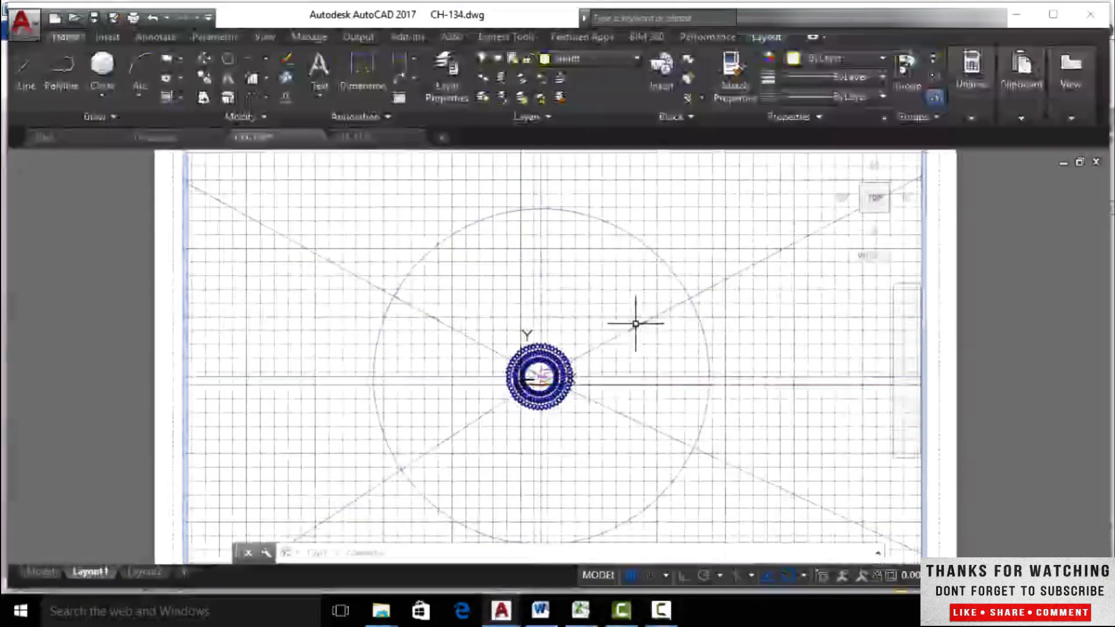
pyautogui.click(489, 75)
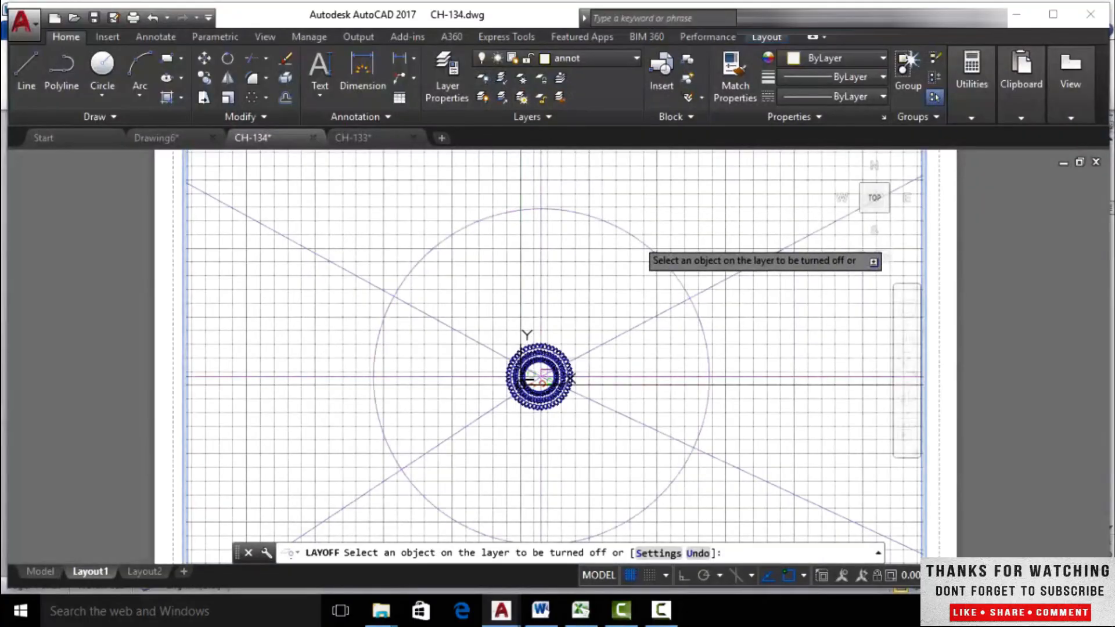
pyautogui.click(640, 235)
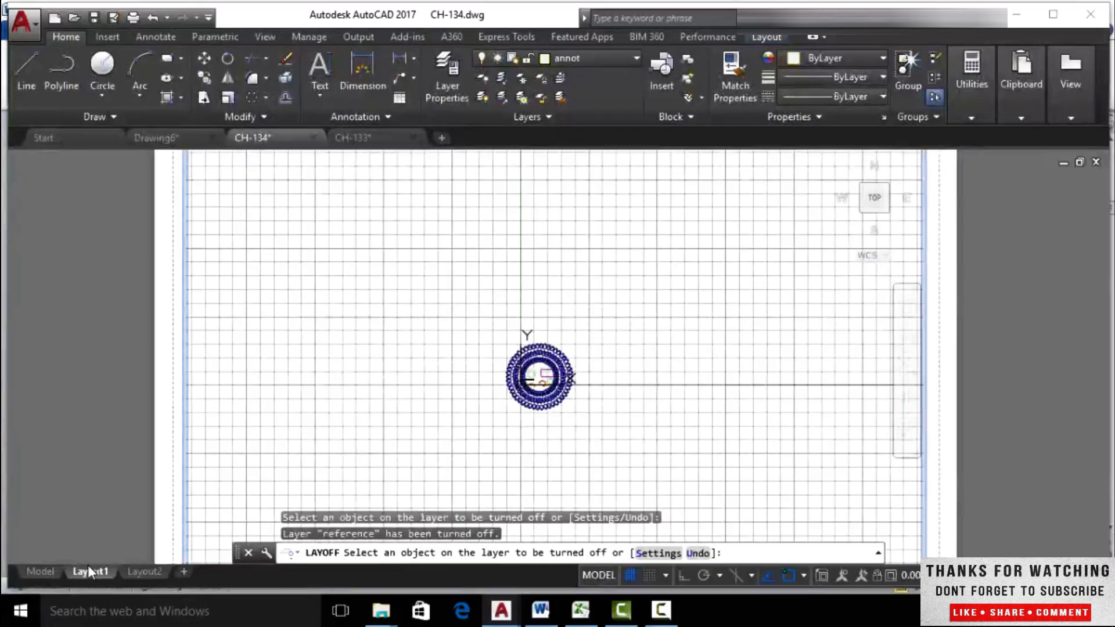
pyautogui.press('Return')
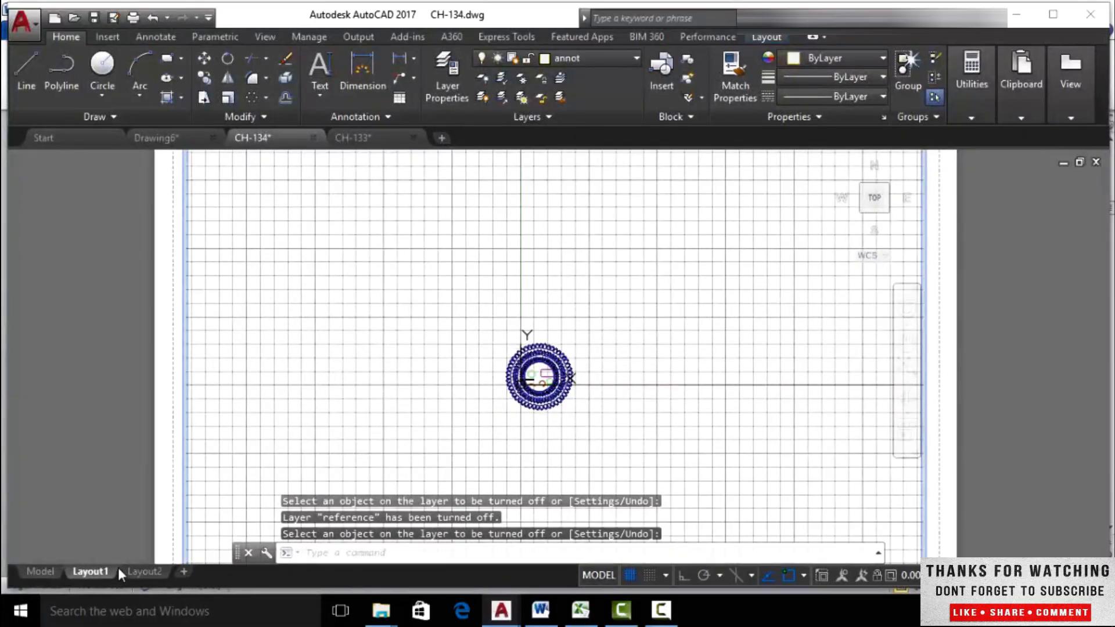
# - Check the effect of the turned-off reference layer in model space and Layout2, and return to Layout1
pyautogui.click(44, 572)
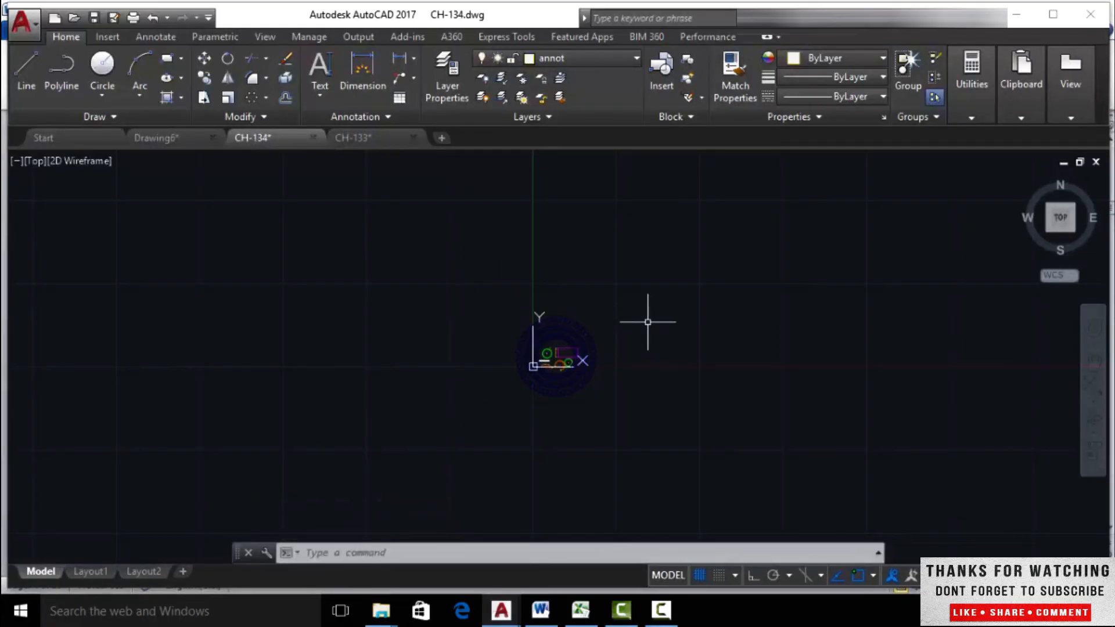
pyautogui.click(143, 574)
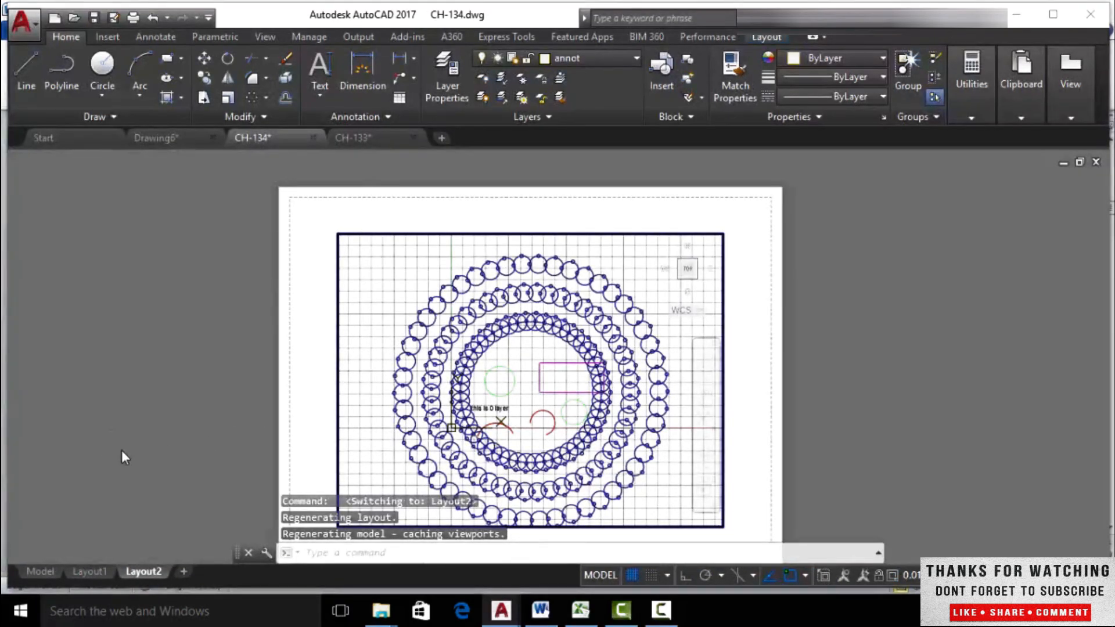
pyautogui.click(33, 570)
pyautogui.click(83, 572)
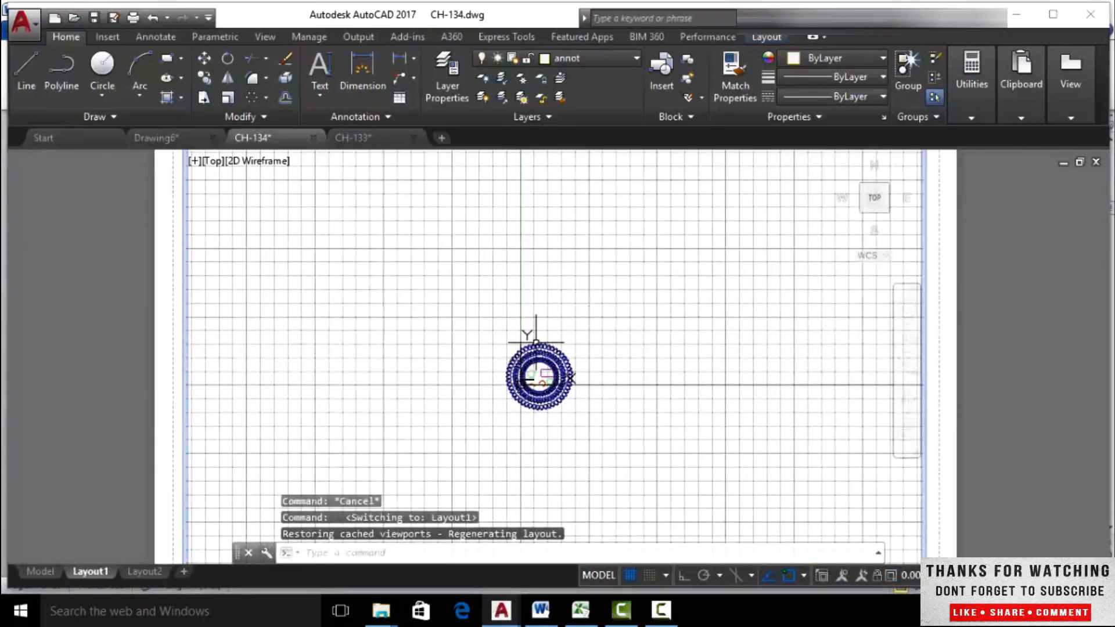
# - Turn on all layers at once from Layout1
pyautogui.click(483, 97)
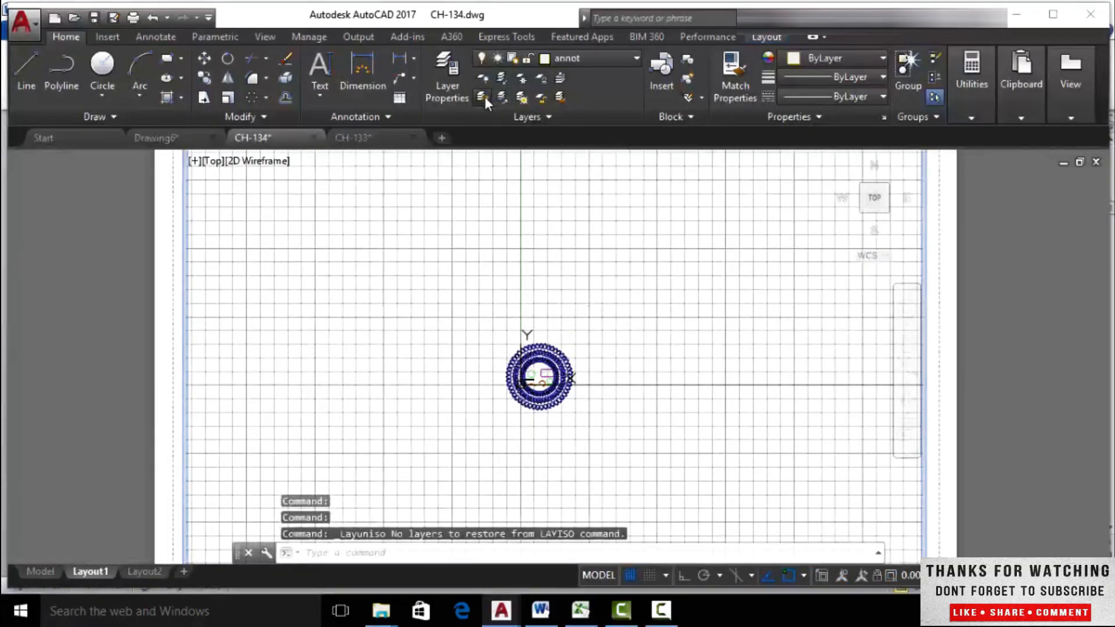
pyautogui.click(485, 96)
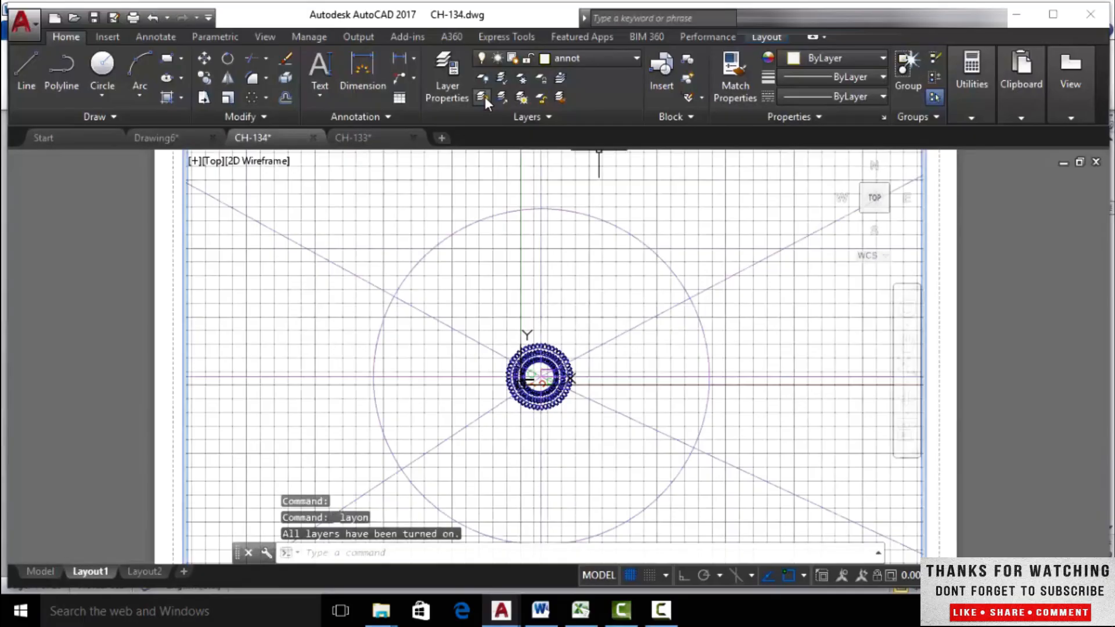
pyautogui.scroll(-6, 700, 278)
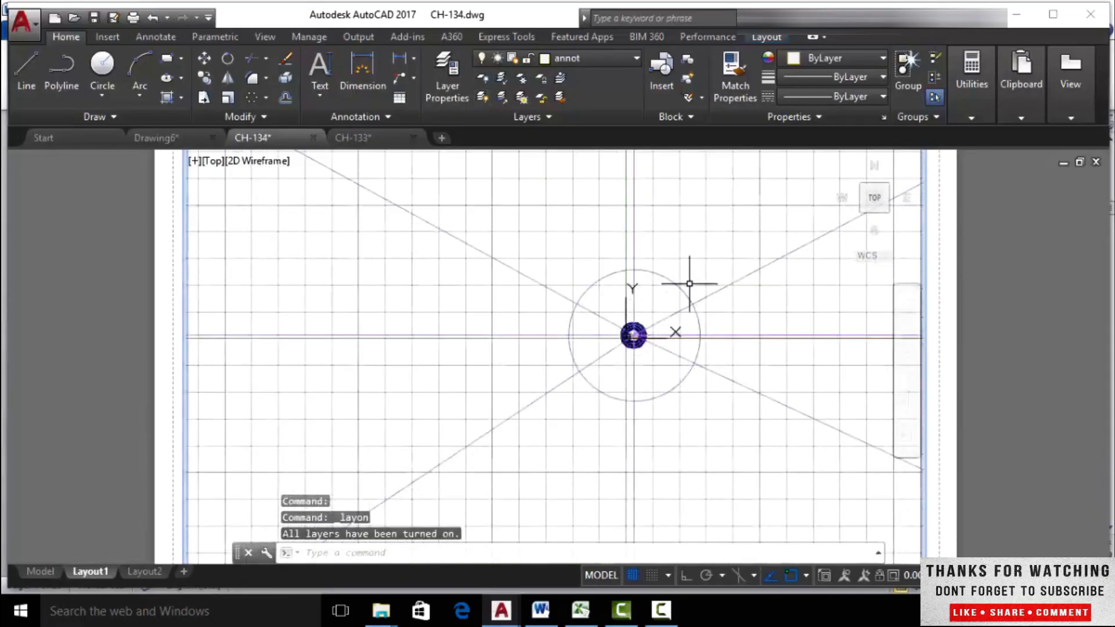
# - Freeze the reference layer in the Layout1 viewport by picking its large circle
pyautogui.scroll(2, 720, 262)
pyautogui.scroll(4, 546, 341)
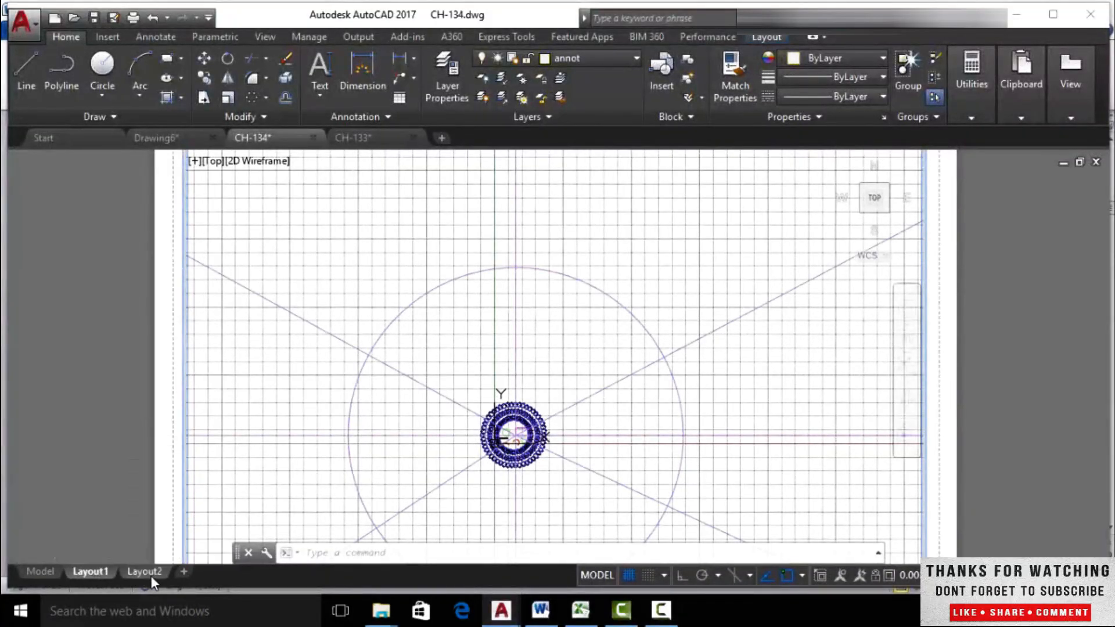
pyautogui.click(601, 292)
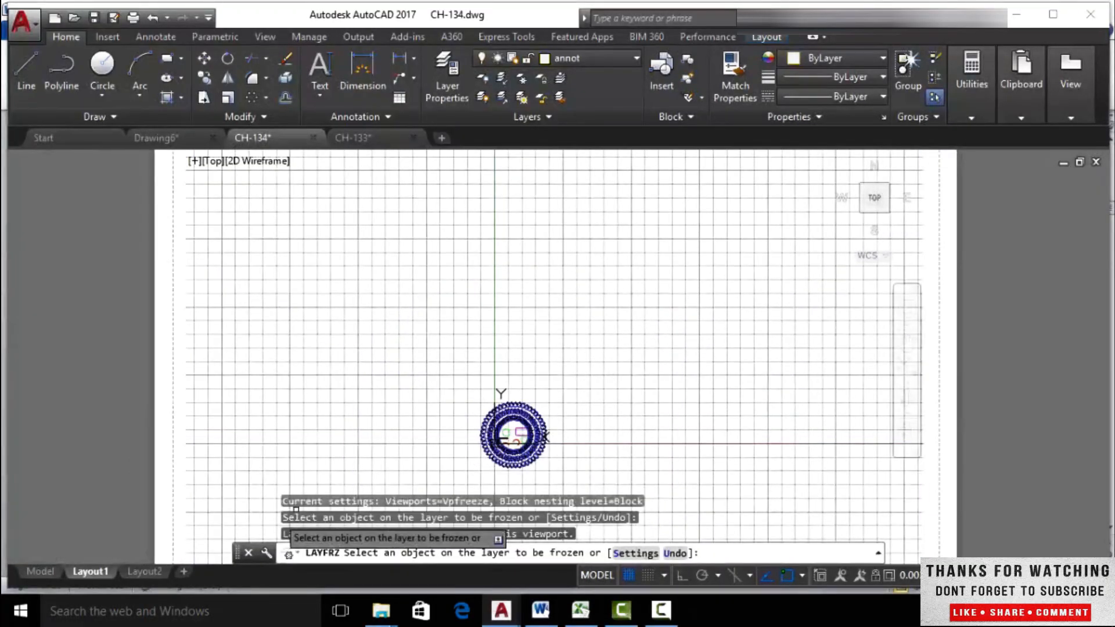
pyautogui.press('Return')
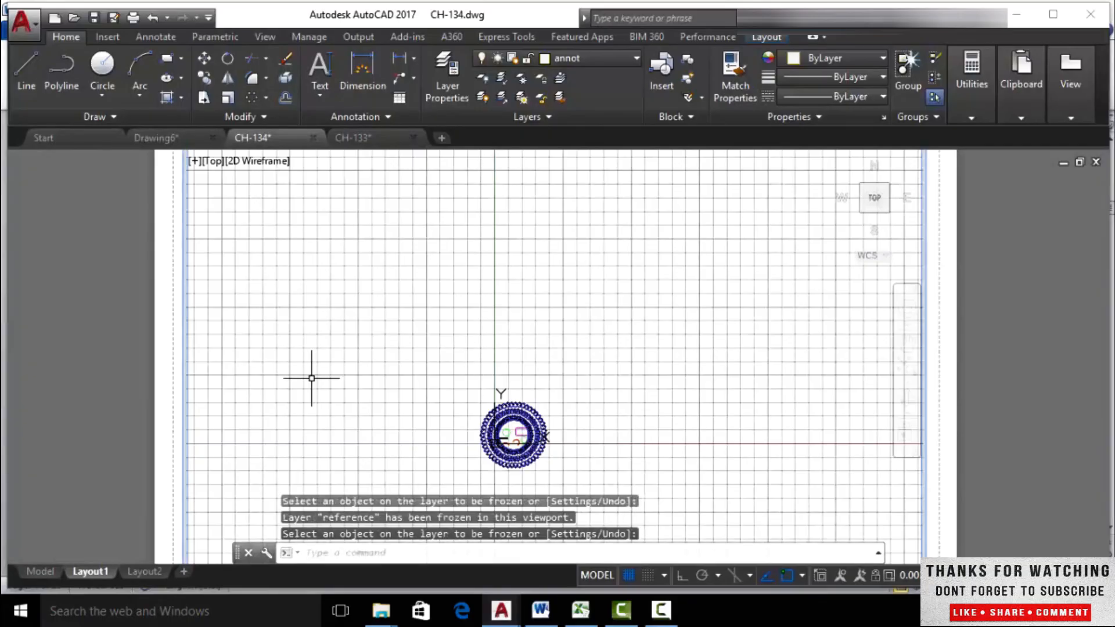
# - Compare the visibility of the reference layer in model space, Layout1 and Layout2 after the viewport freeze
pyautogui.click(41, 570)
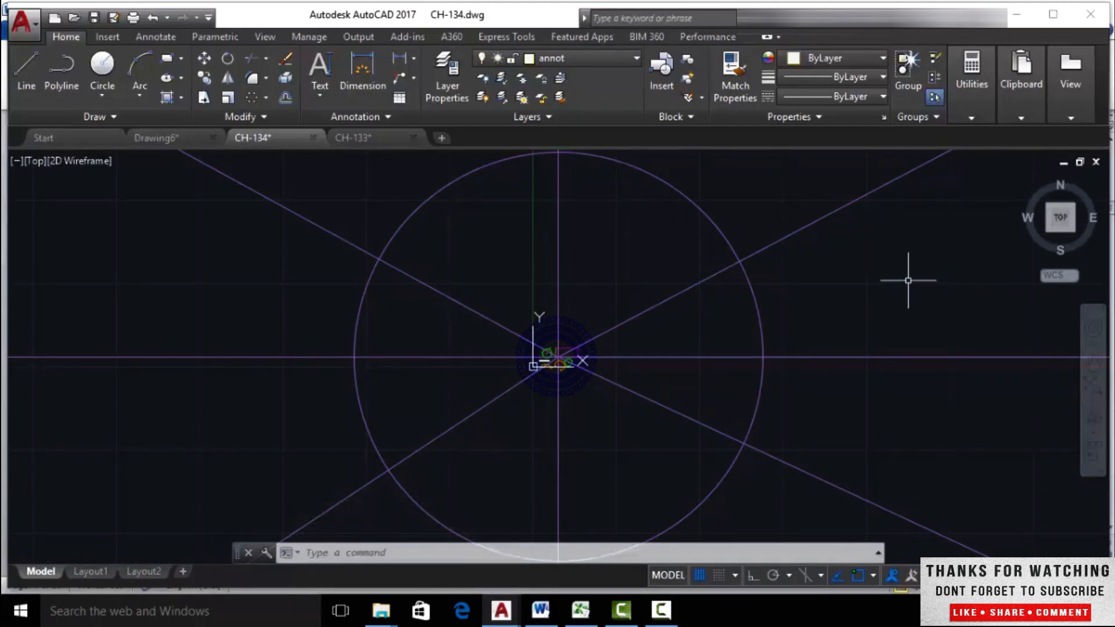
pyautogui.scroll(-4, 908, 281)
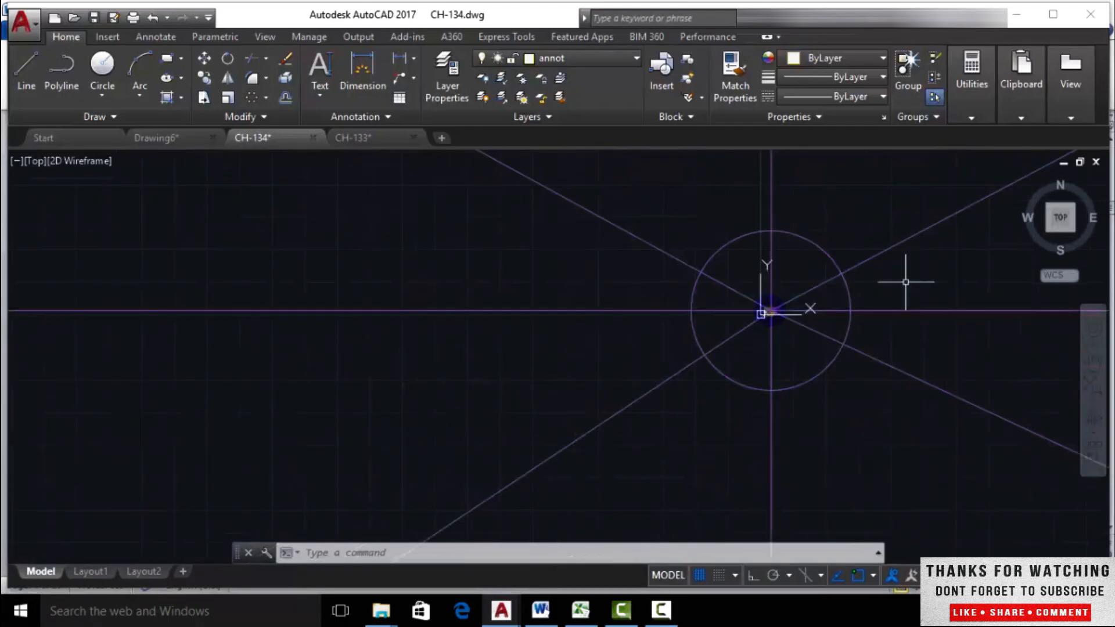
pyautogui.click(93, 572)
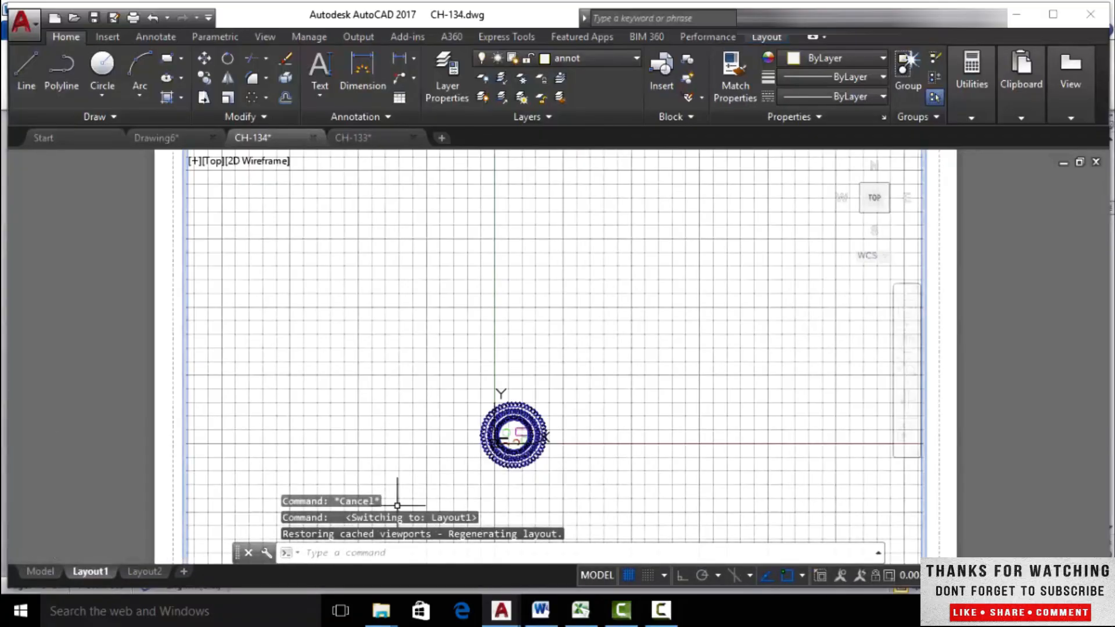
pyautogui.click(142, 572)
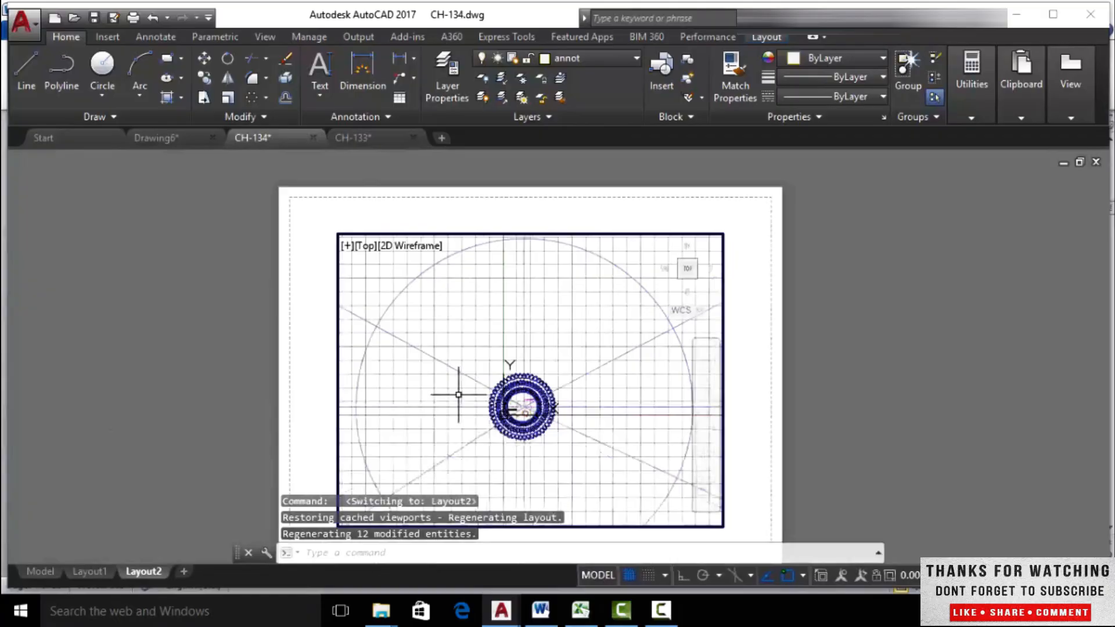
pyautogui.click(96, 571)
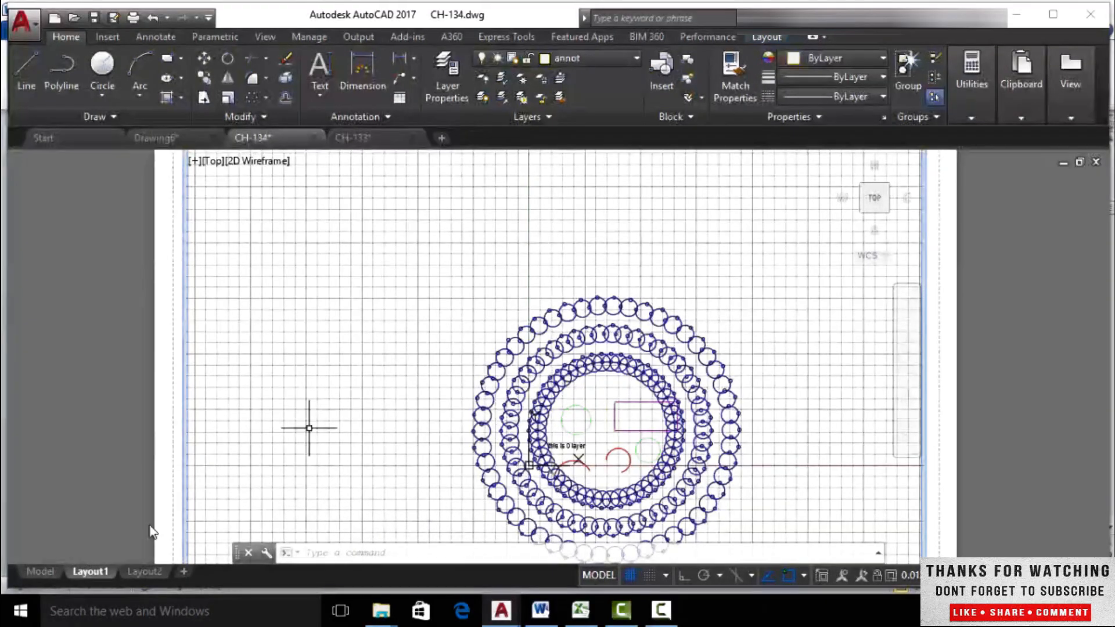
# - Return to model space and thaw all layers
pyautogui.click(89, 573)
pyautogui.click(50, 575)
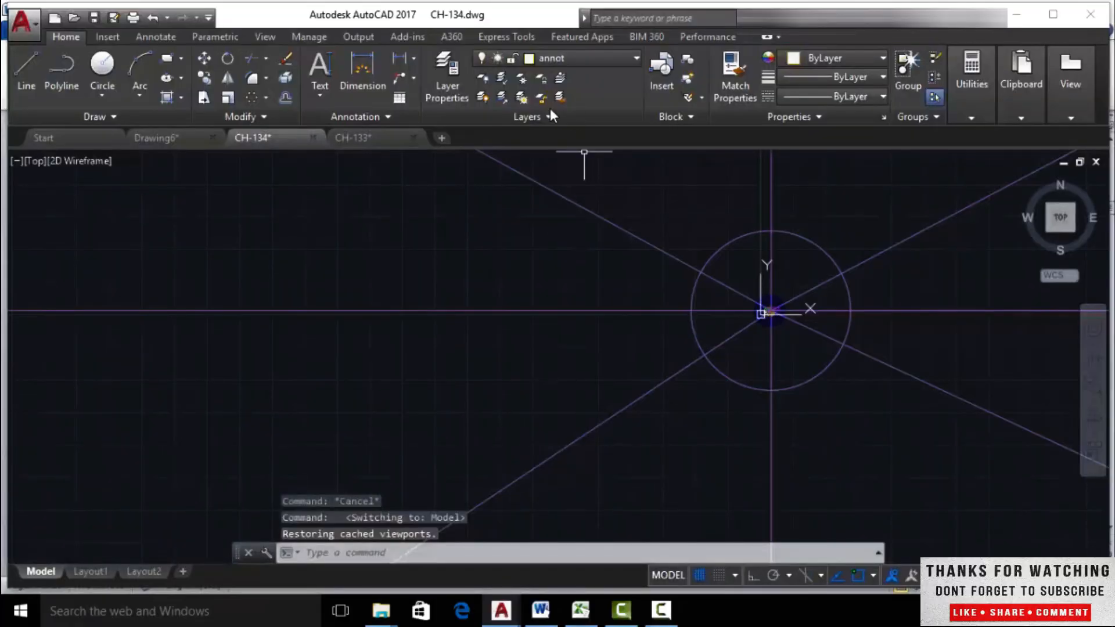
pyautogui.click(521, 98)
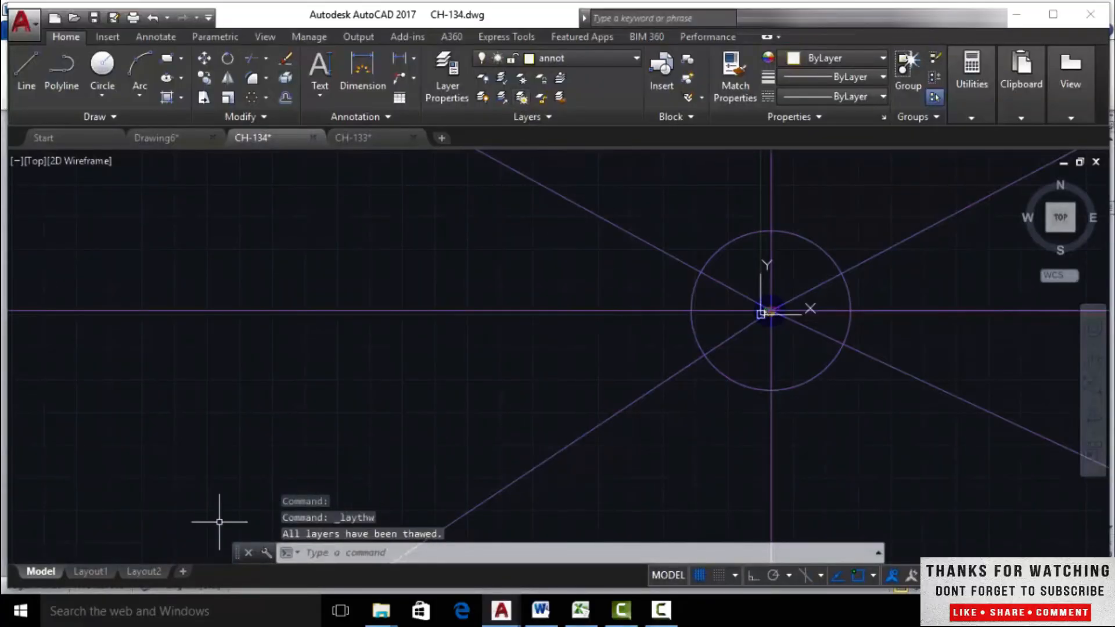
# - Thaw the reference layer in the Layout1 viewport
pyautogui.click(85, 575)
pyautogui.click(763, 250)
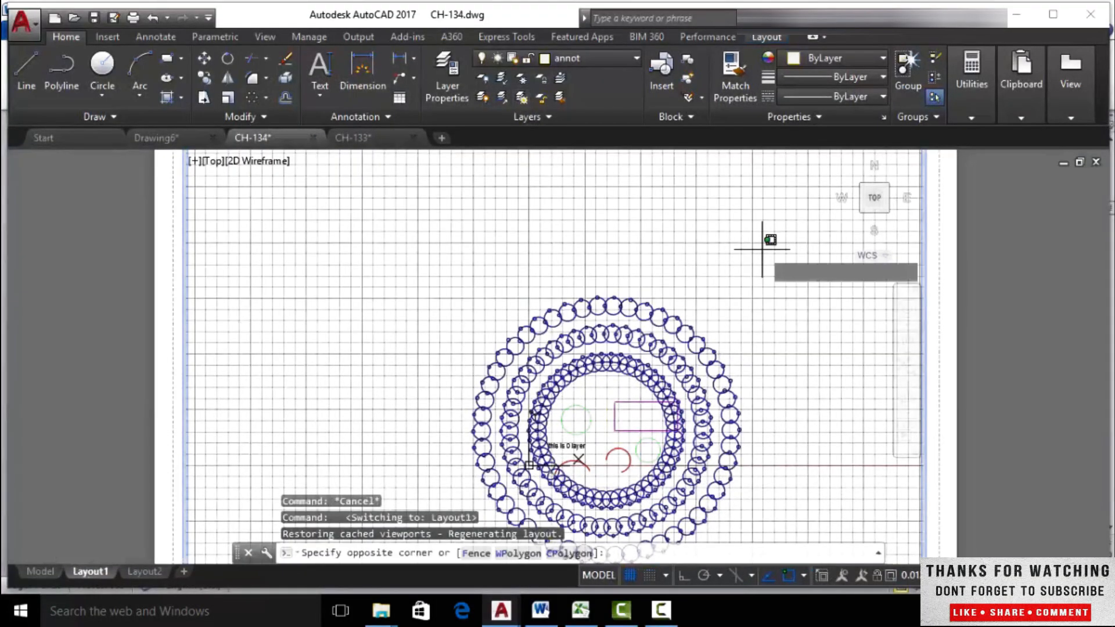
pyautogui.click(763, 250)
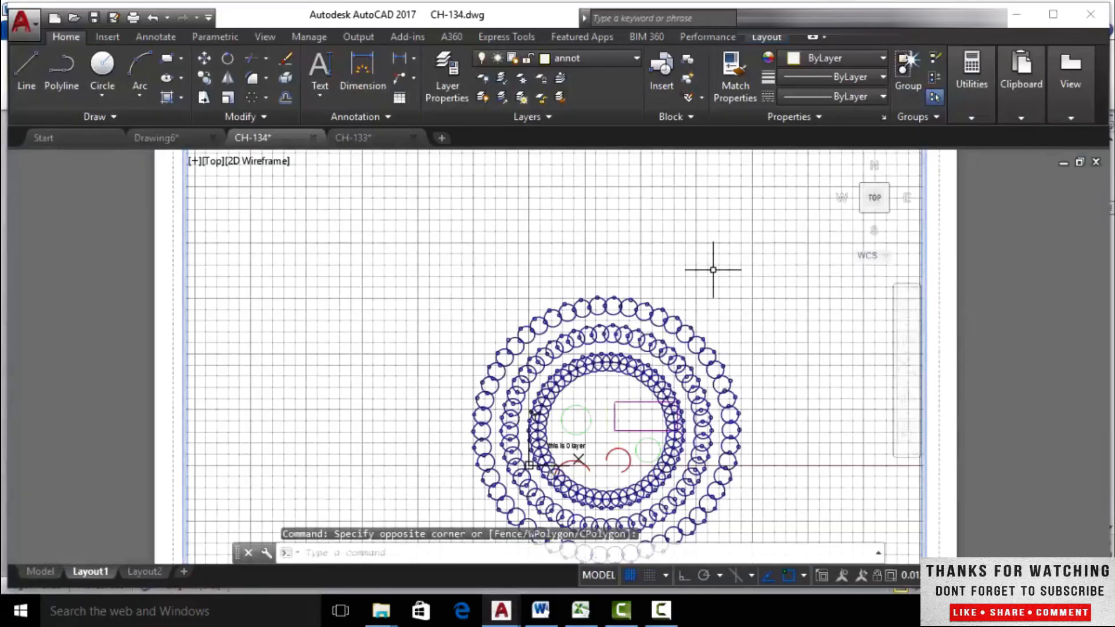
pyautogui.click(636, 58)
pyautogui.click(517, 215)
pyautogui.scroll(-5, 778, 320)
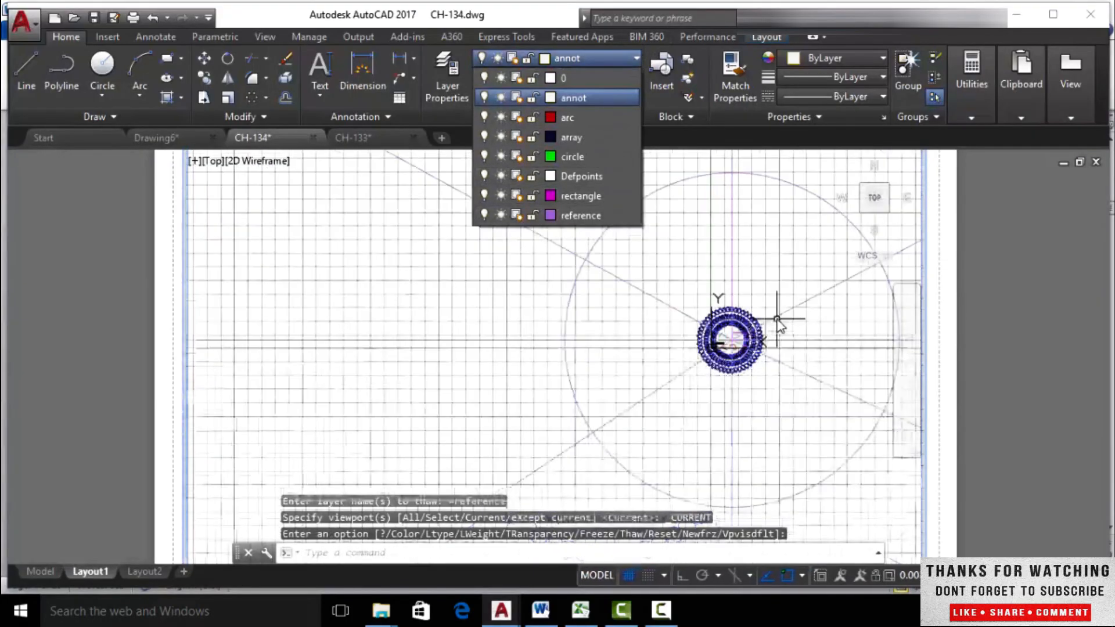
# - Return to model space and freeze the reference layer by picking its large circle
pyautogui.click(46, 575)
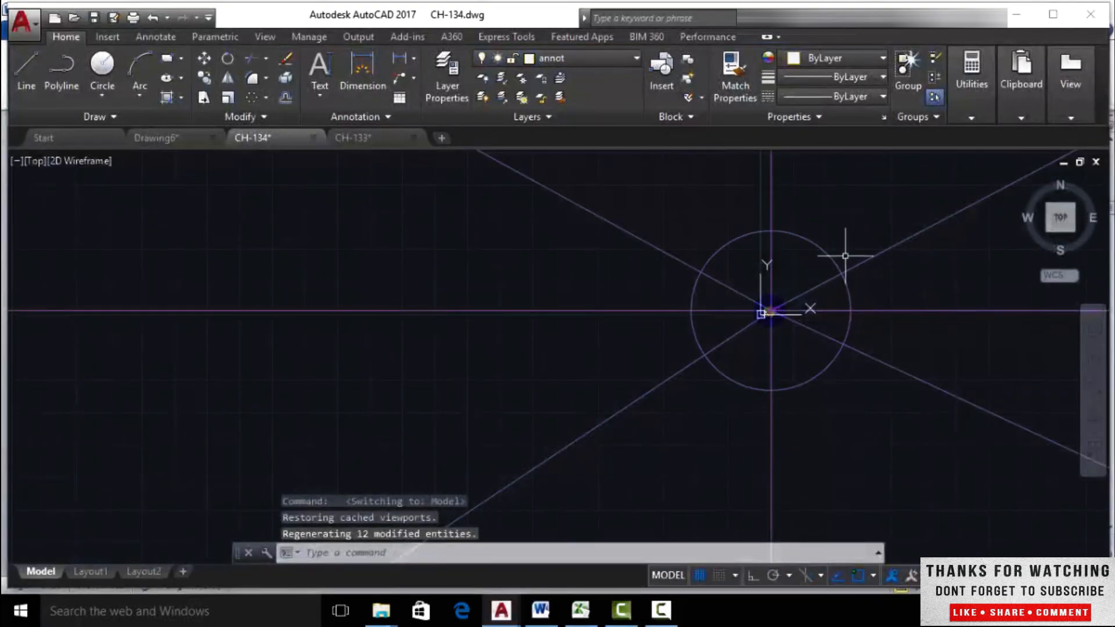
pyautogui.moveTo(846, 254); pyautogui.dragTo(661, 256, button='middle')
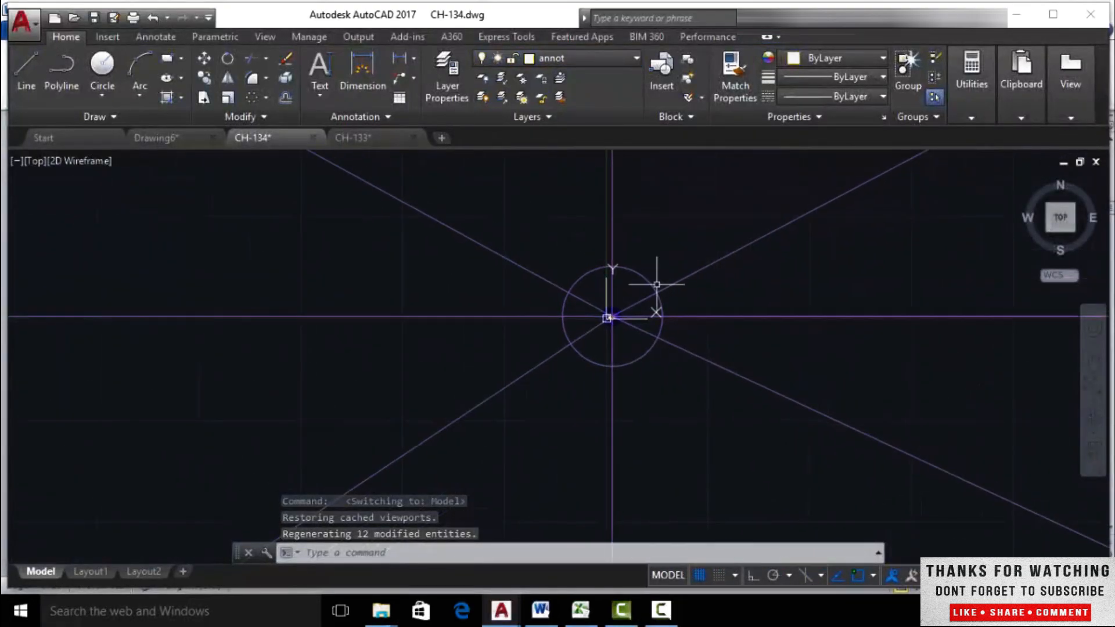
pyautogui.click(515, 83)
pyautogui.click(647, 279)
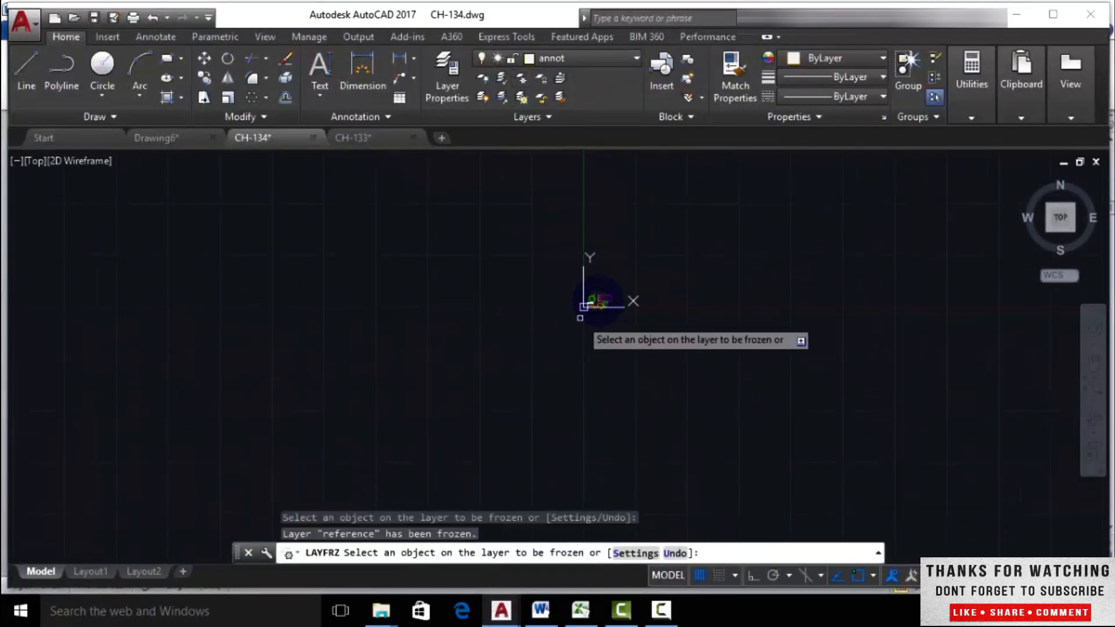
pyautogui.press('Return')
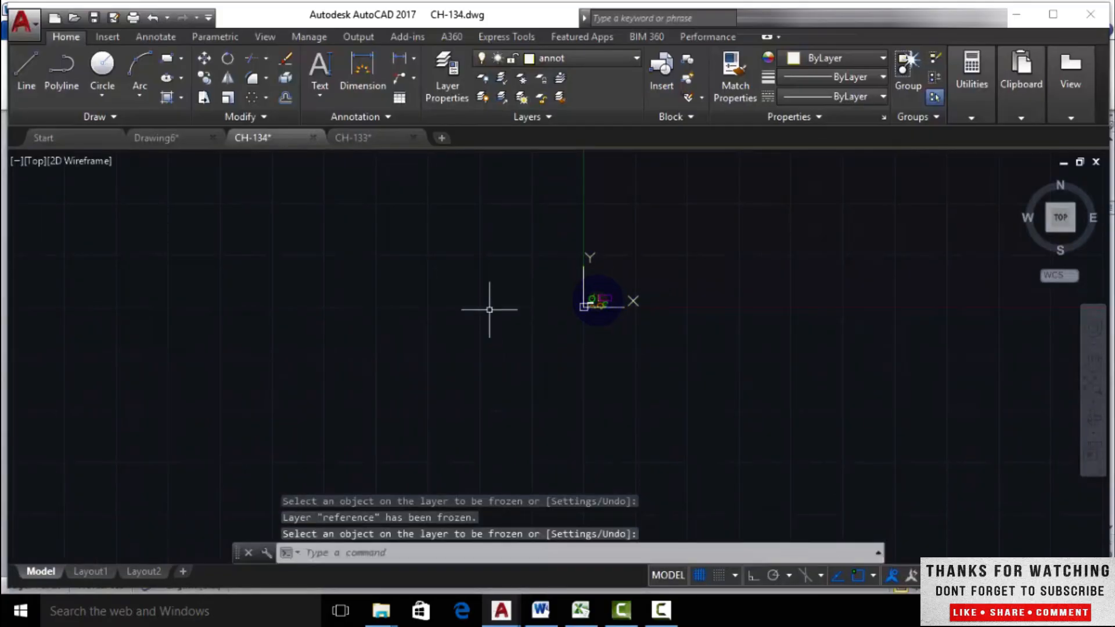
# - Compare the reference layer's visibility in Layout1, Layout2 and model space after the model-space freeze
pyautogui.click(104, 575)
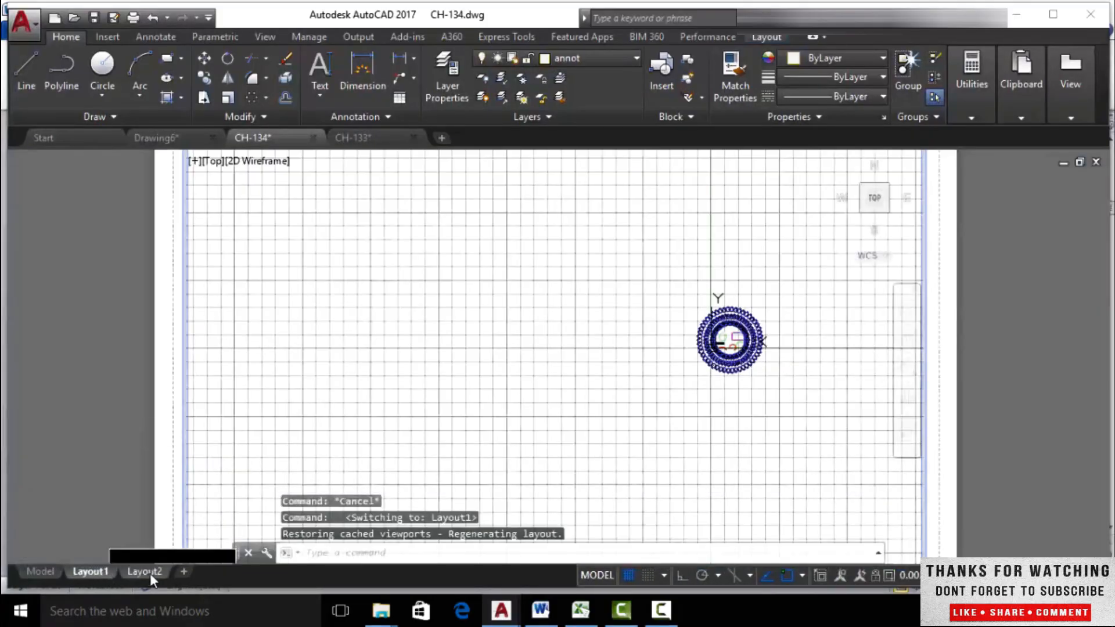
pyautogui.click(151, 573)
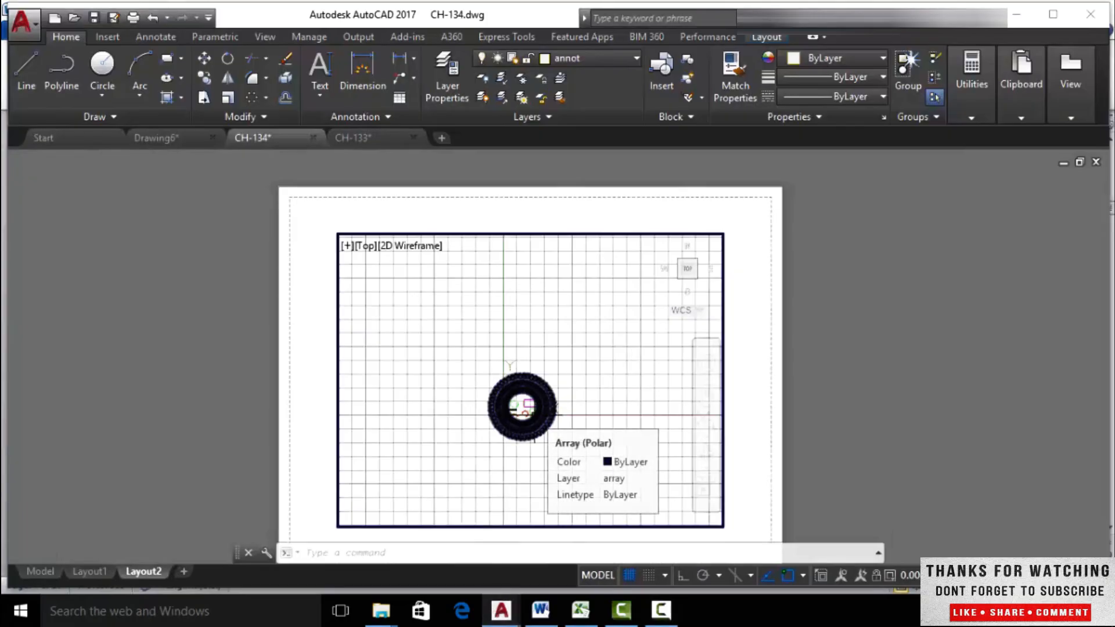
pyautogui.click(532, 416)
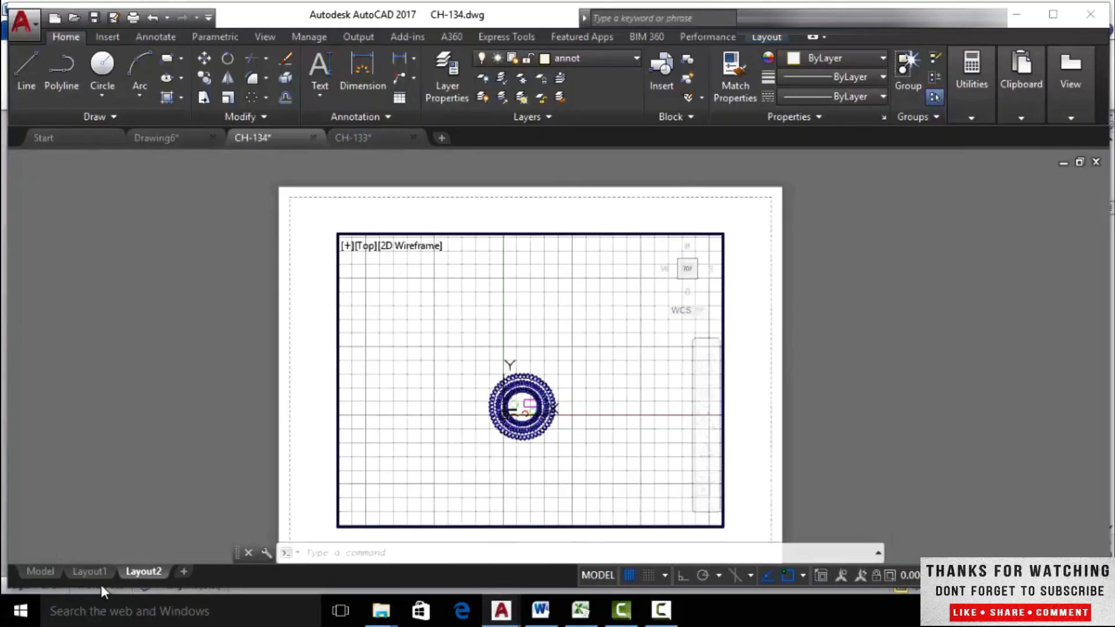
pyautogui.click(36, 571)
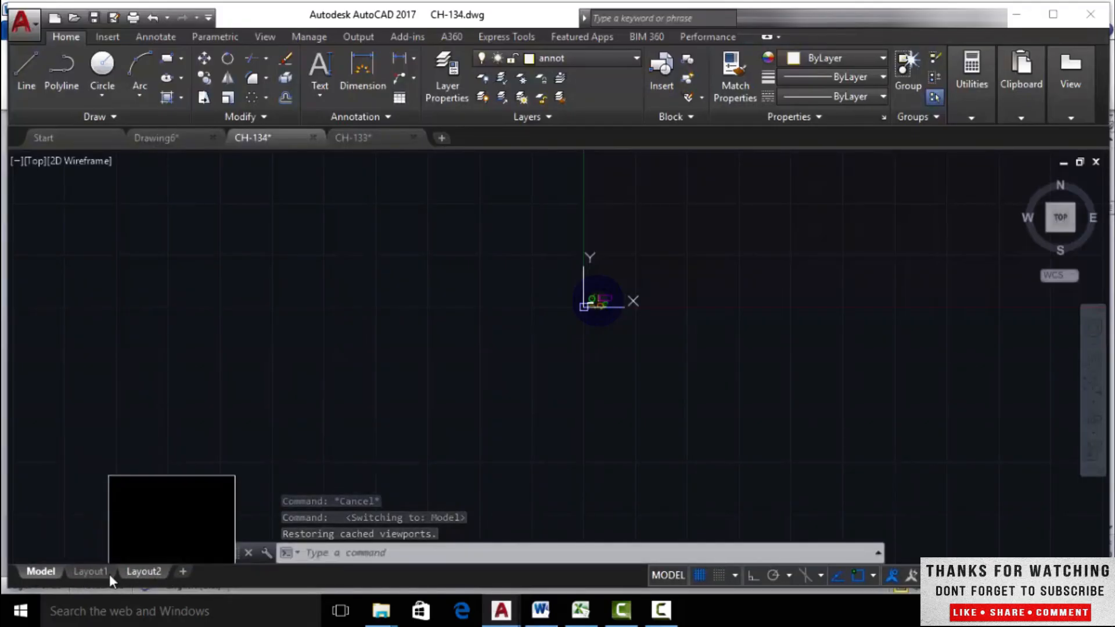
pyautogui.click(82, 576)
pyautogui.click(138, 575)
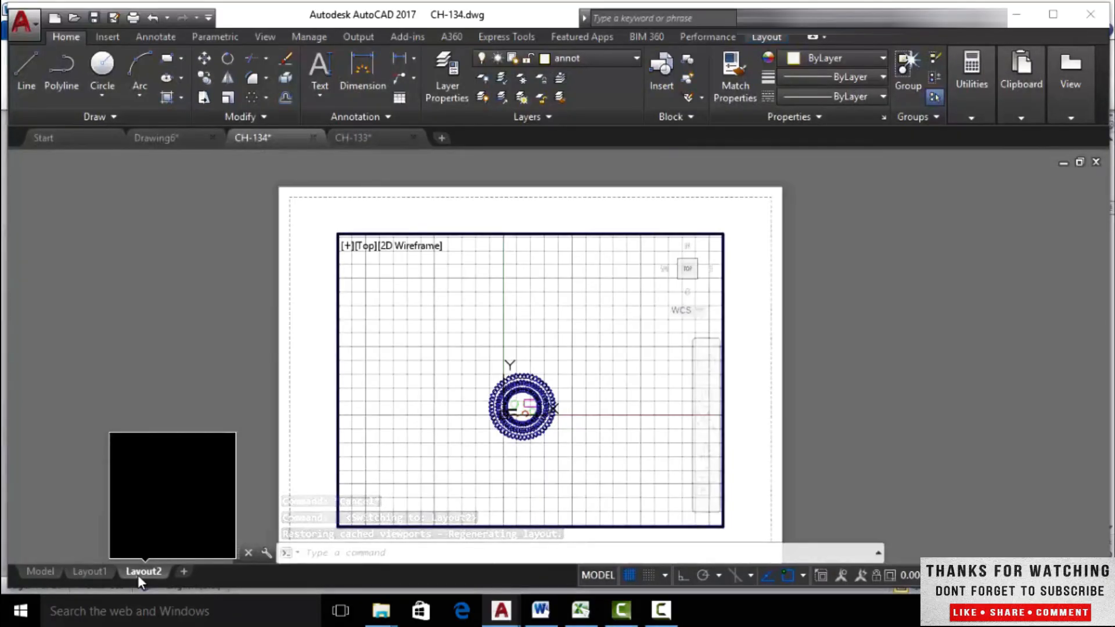
pyautogui.click(78, 569)
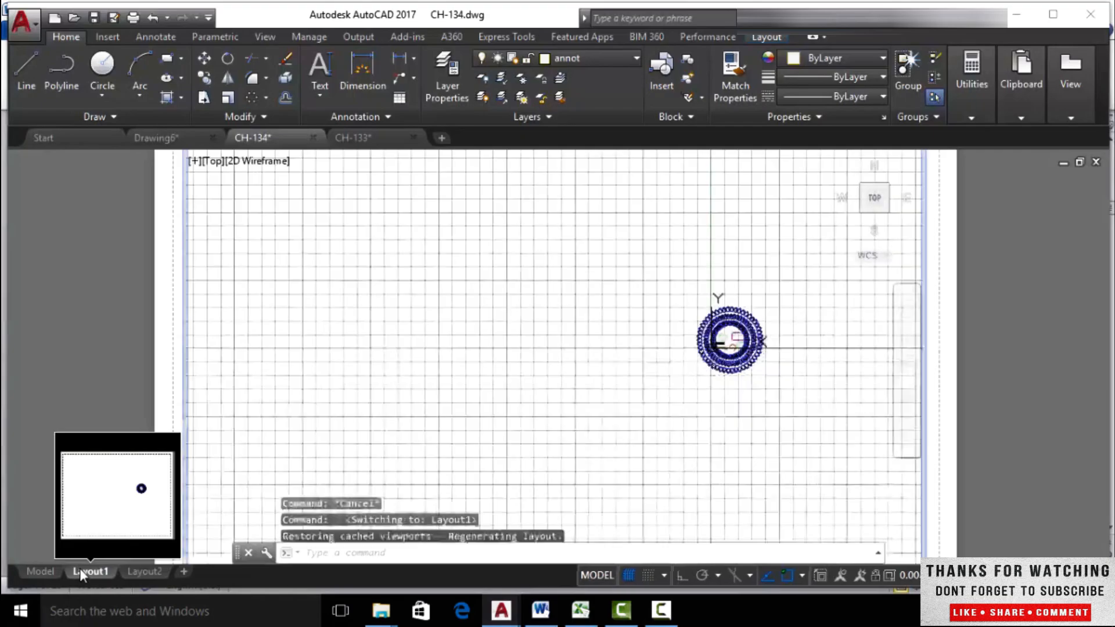
pyautogui.scroll(3, 767, 334)
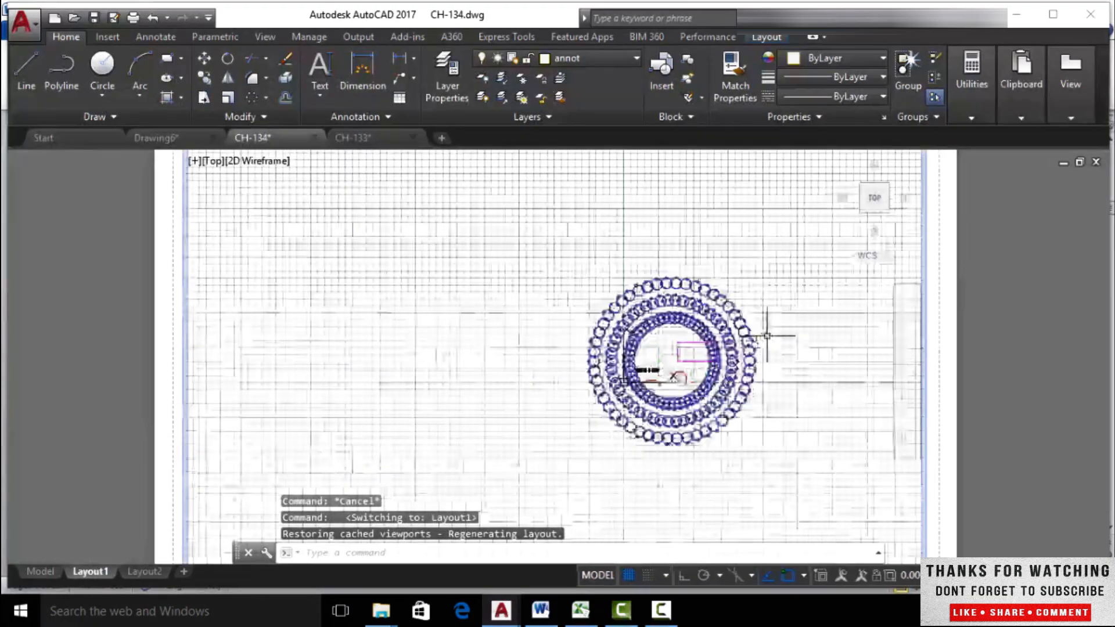